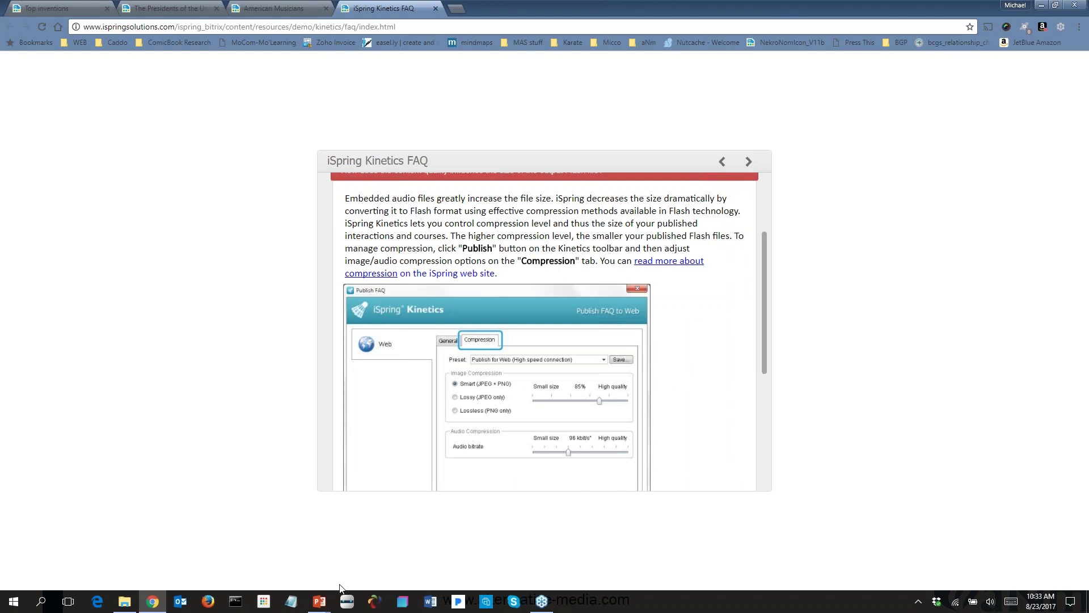
# Switch from the browser to the testArea.pptx presentation in PowerPoint and maximize its window
pyautogui.click(322, 606)
pyautogui.click(401, 563)
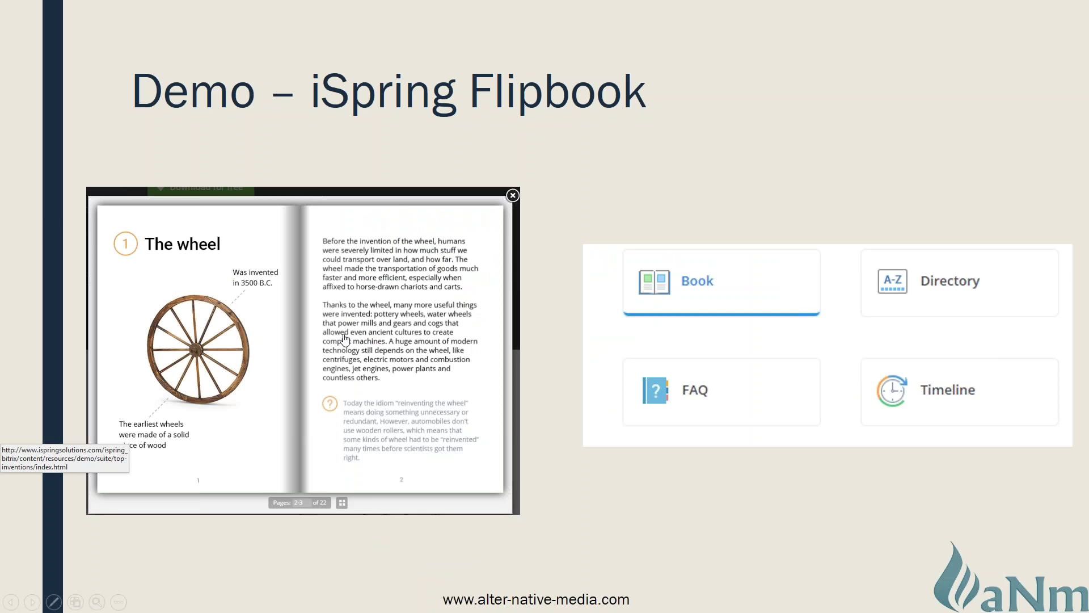
pyautogui.hotkey('alt', 'Tab')
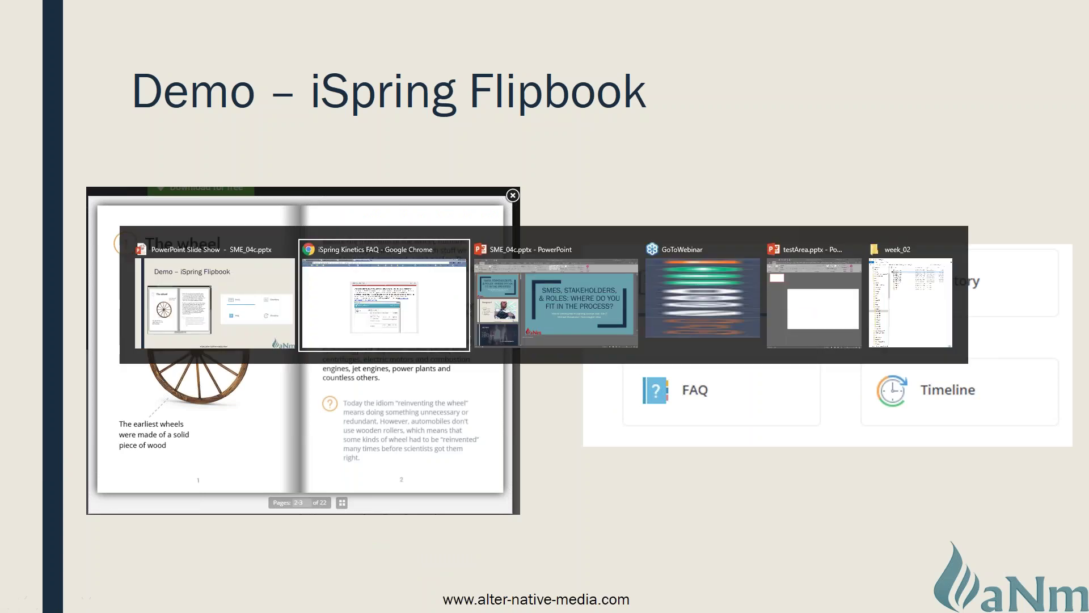
pyautogui.hotkey('alt', 'Tab')
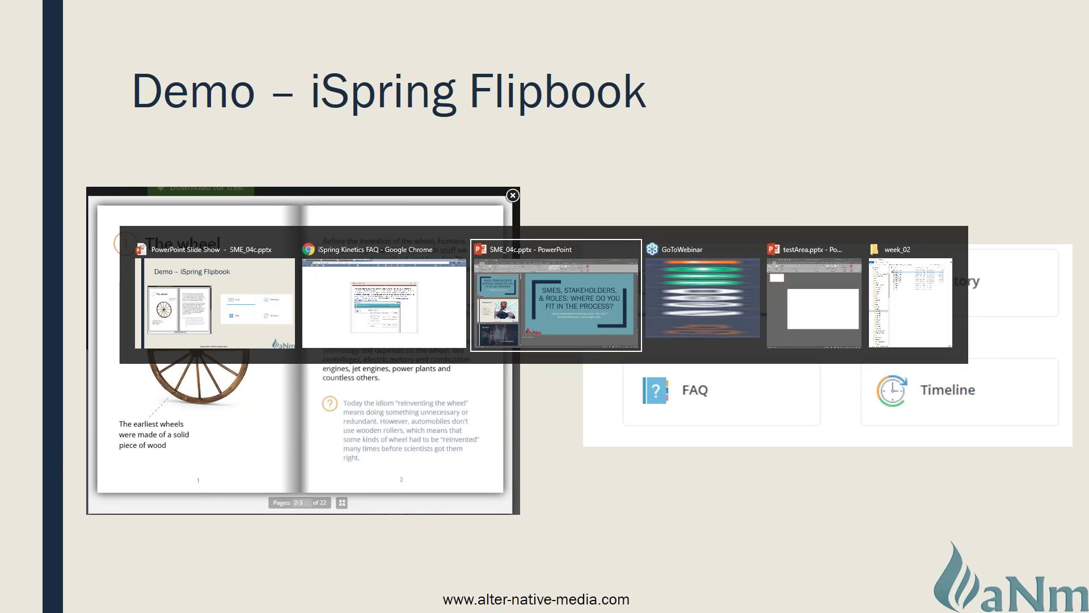
pyautogui.hotkey('alt', 'Tab')
pyautogui.hotkey('alt', 'Tab')
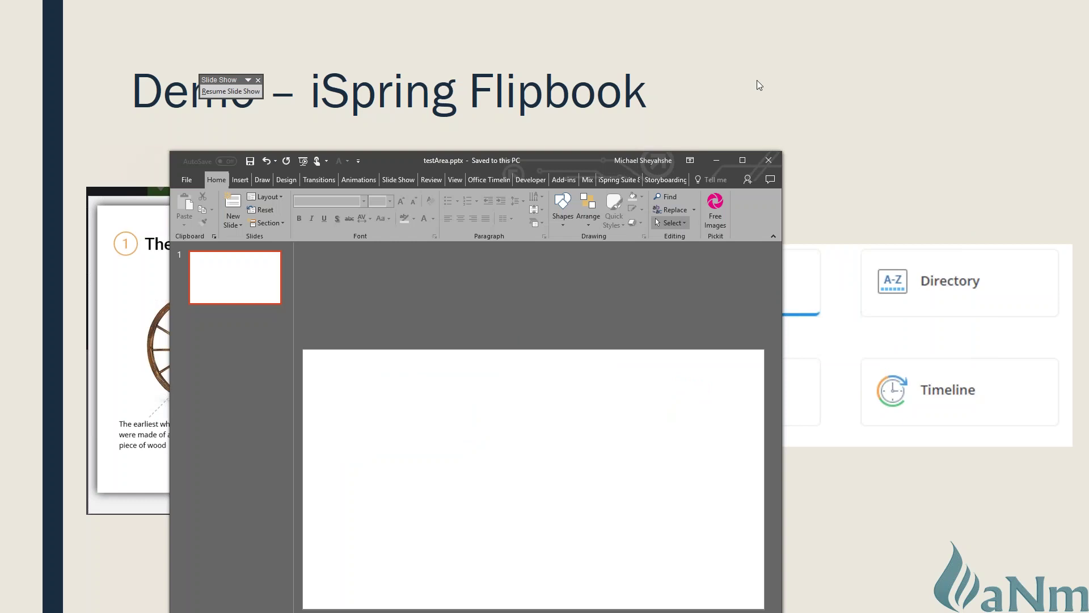
pyautogui.doubleClick(676, 161)
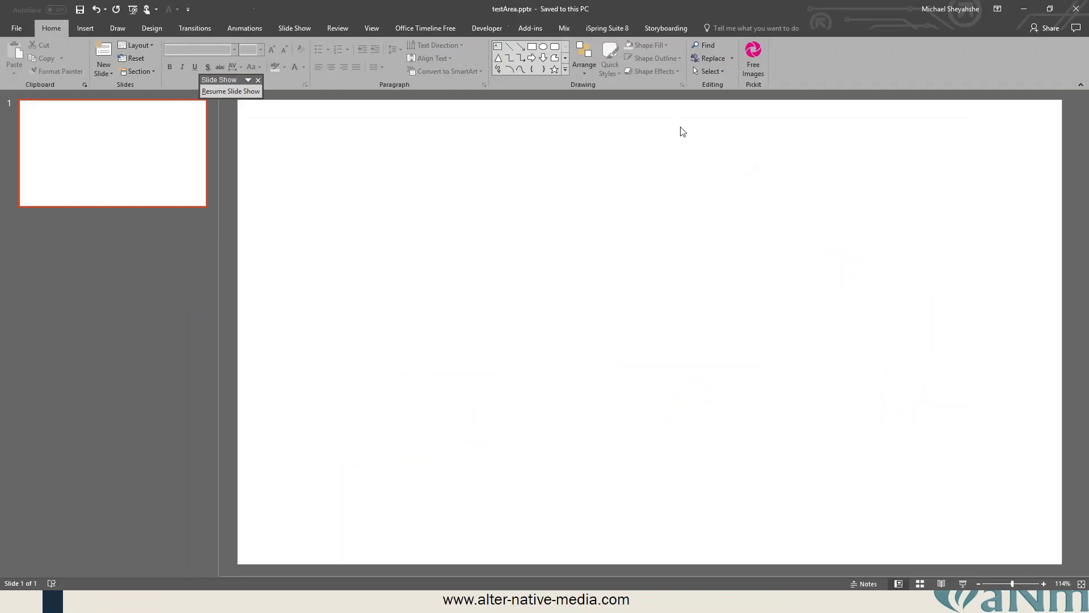
# Launch iSpring Visuals through the iSpring Suite Interaction command and create a new Book interaction
pyautogui.click(606, 28)
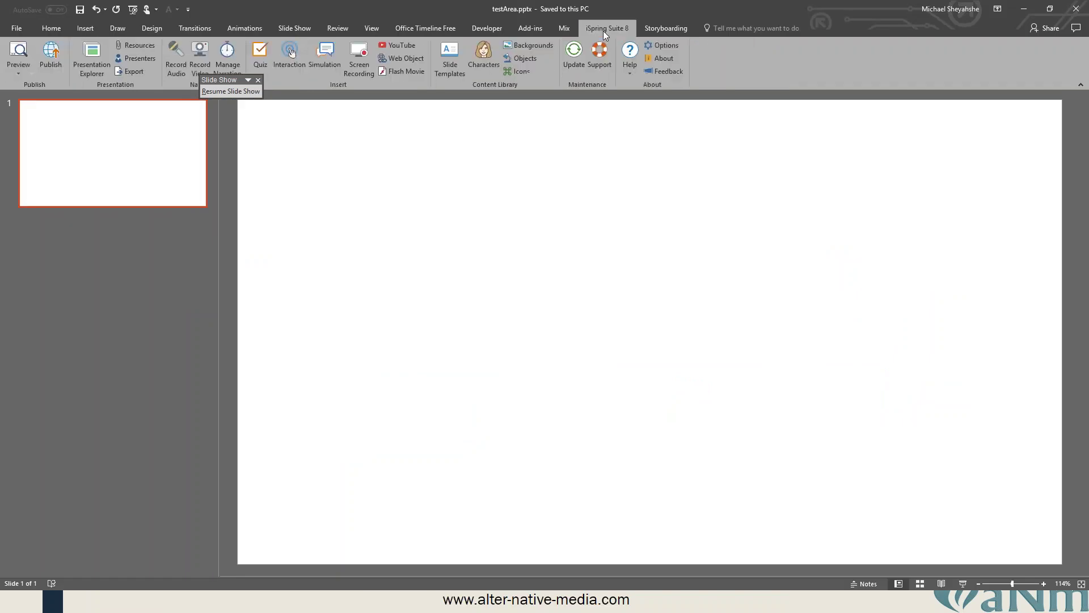
pyautogui.click(294, 64)
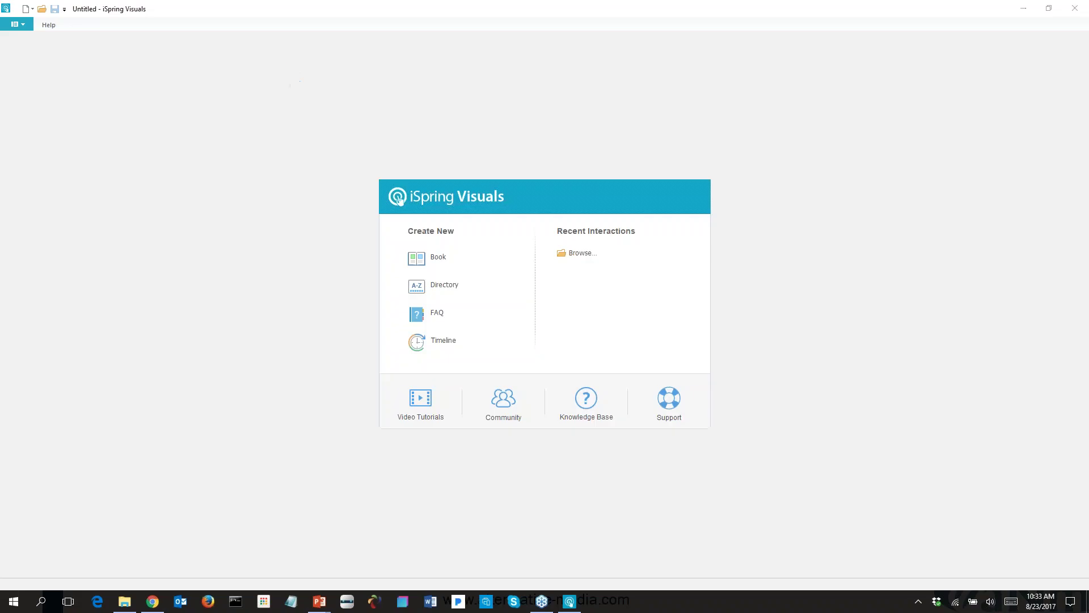
pyautogui.click(441, 262)
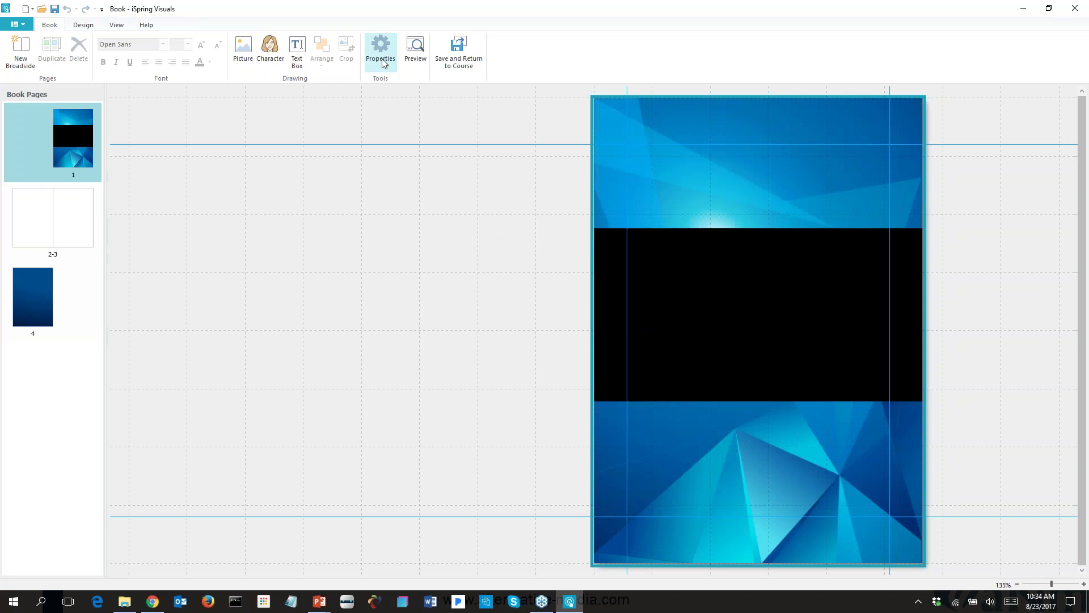
# Review the book's cover and the 2-3 spread, and look through the color schemes in the book's interaction properties
pyautogui.click(63, 231)
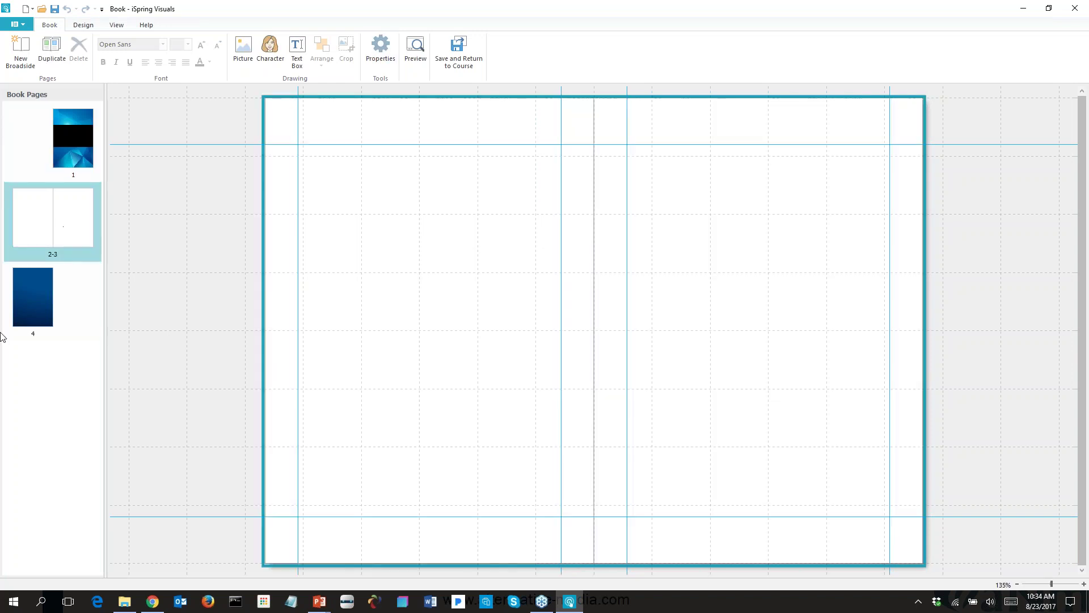
pyautogui.click(72, 159)
pyautogui.click(66, 233)
pyautogui.click(376, 63)
pyautogui.click(490, 307)
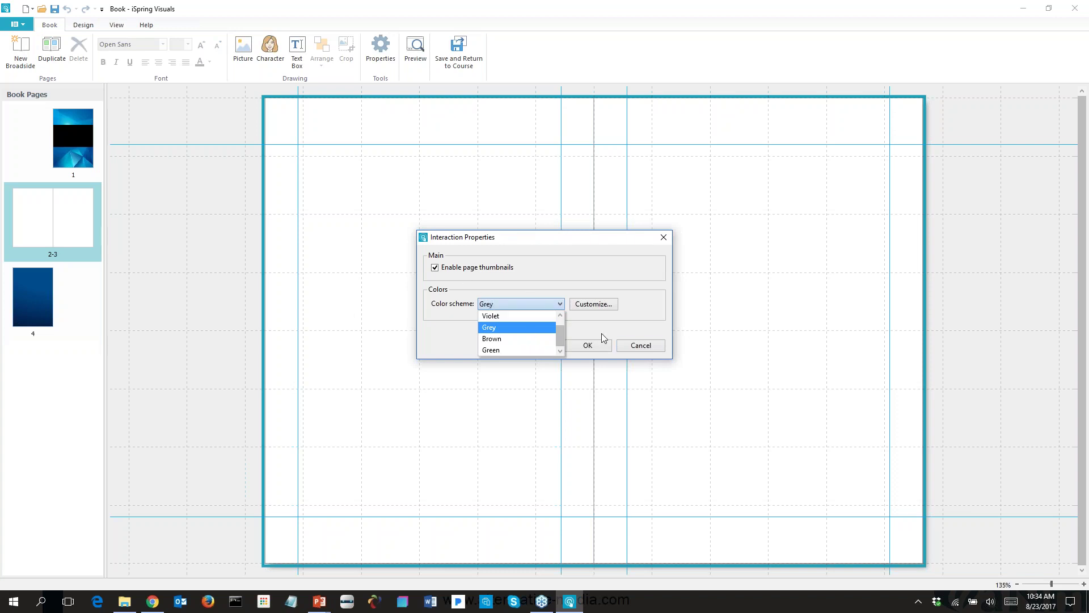
pyautogui.click(625, 346)
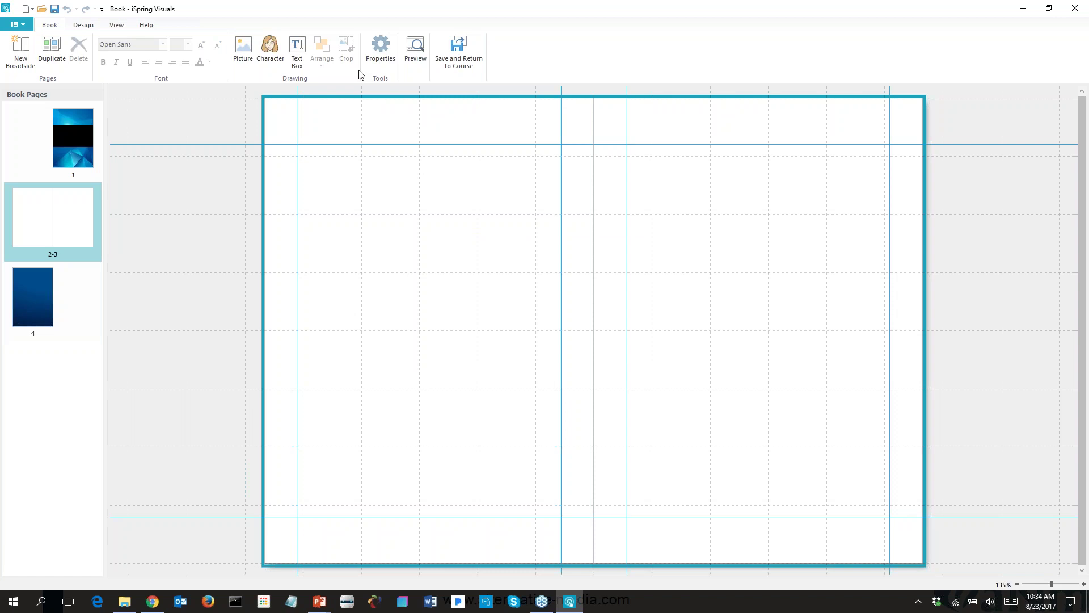
# Insert the purple speech-bubble picture on the 2-3 spread and move it near the top of page 2
pyautogui.click(245, 53)
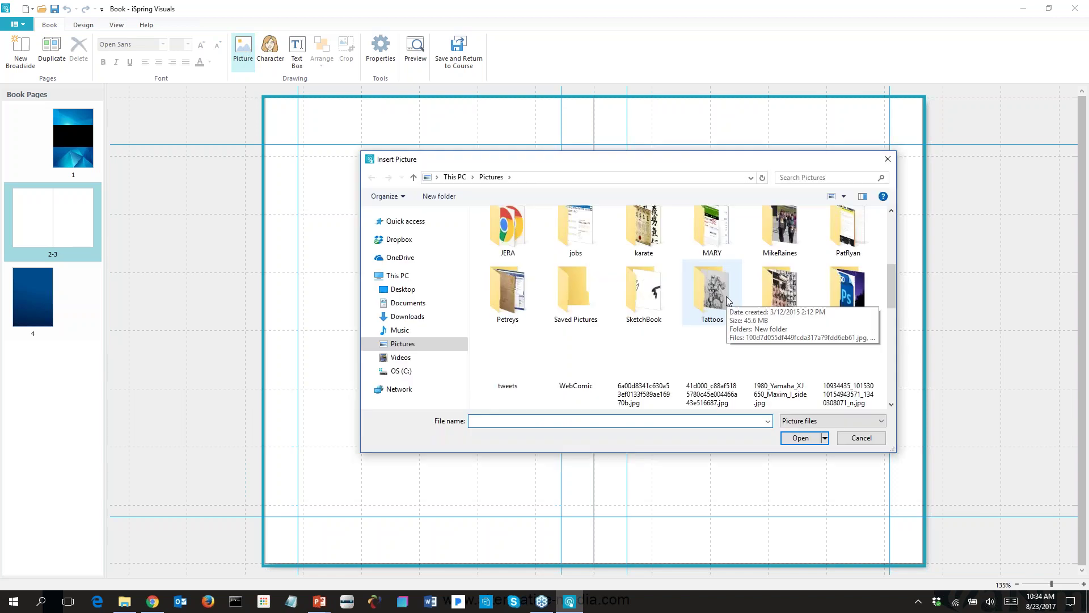
pyautogui.doubleClick(780, 355)
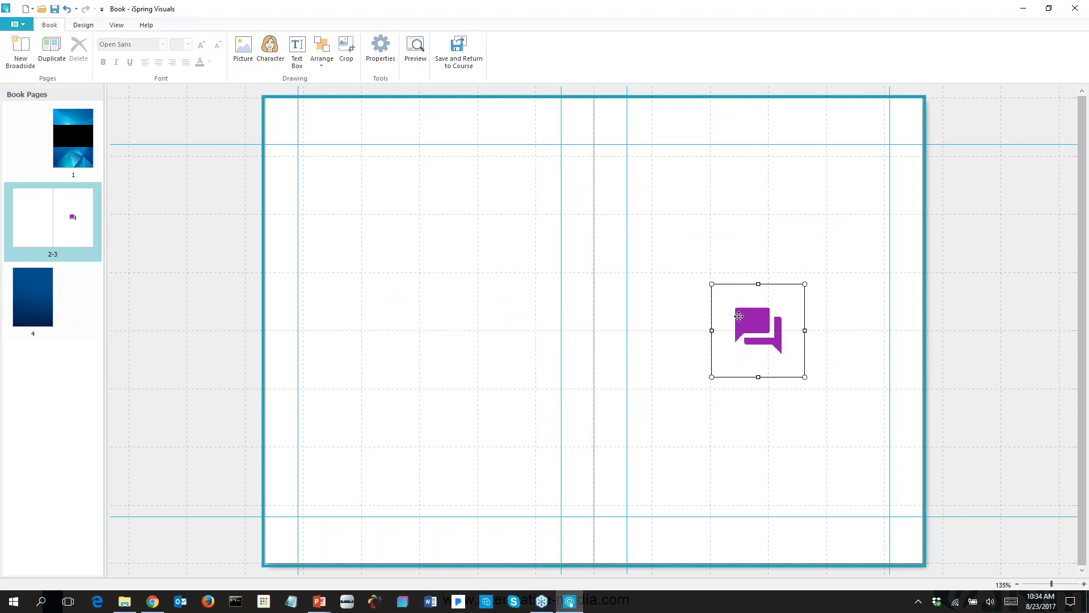
pyautogui.moveTo(721, 298); pyautogui.dragTo(343, 158)
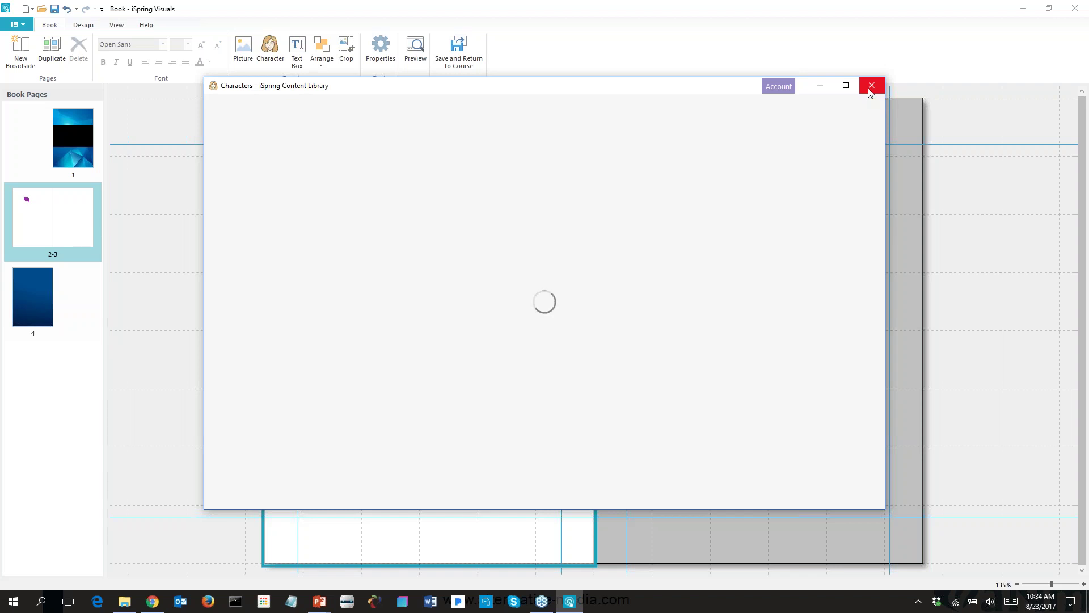
pyautogui.click(872, 86)
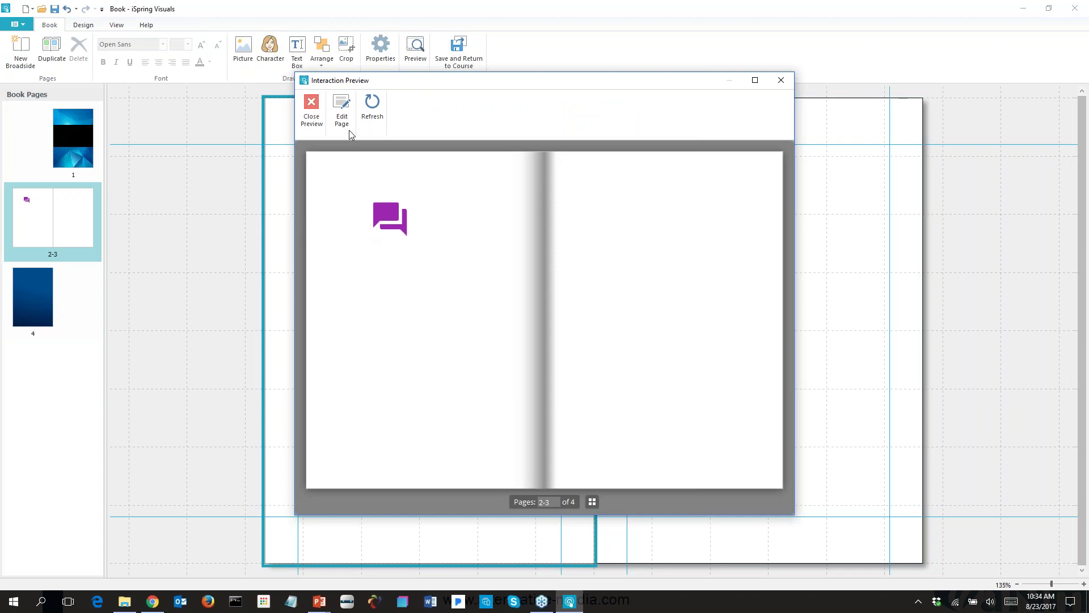
# View the page thumbnails in the book's preview and close the book without saving
pyautogui.click(592, 501)
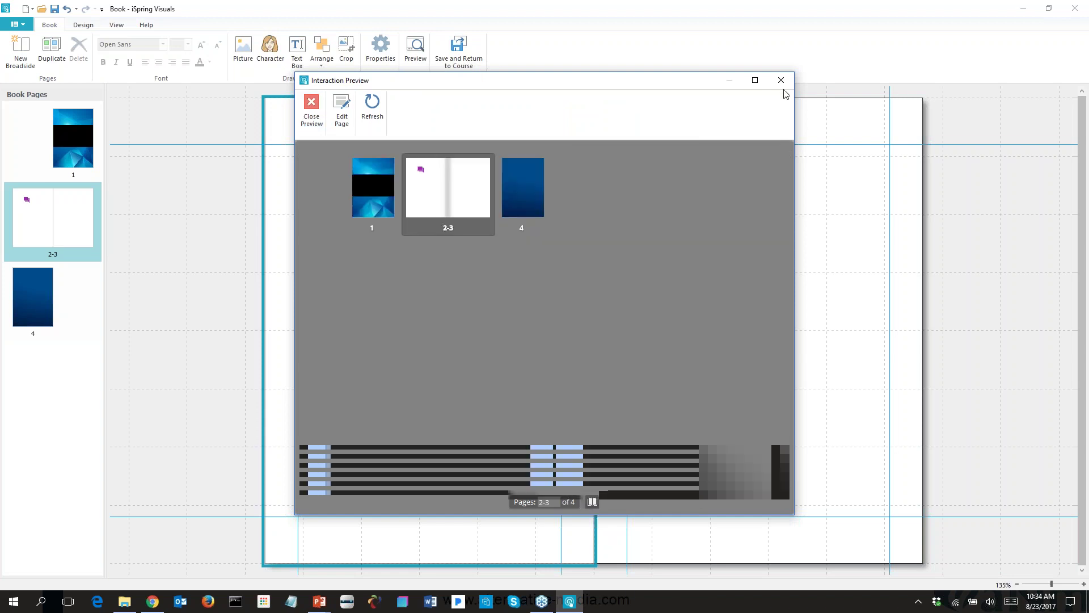
pyautogui.click(783, 83)
pyautogui.click(1076, 8)
pyautogui.click(556, 326)
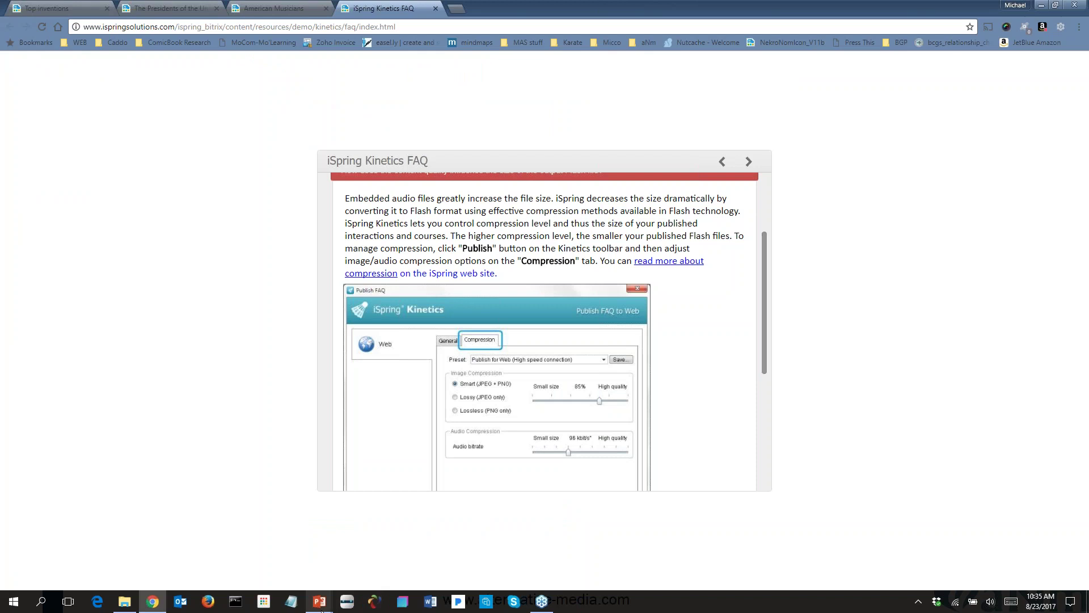
# Return to testArea.pptx in PowerPoint and create a new Directory interaction in iSpring Visuals
pyautogui.moveTo(320, 605)
pyautogui.click(357, 563)
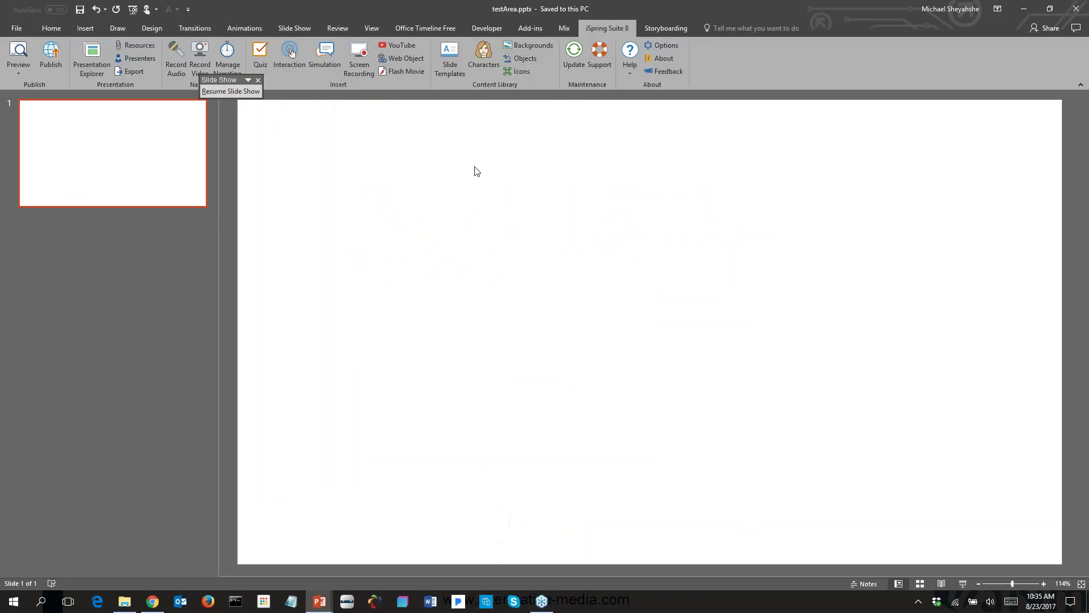
pyautogui.click(288, 73)
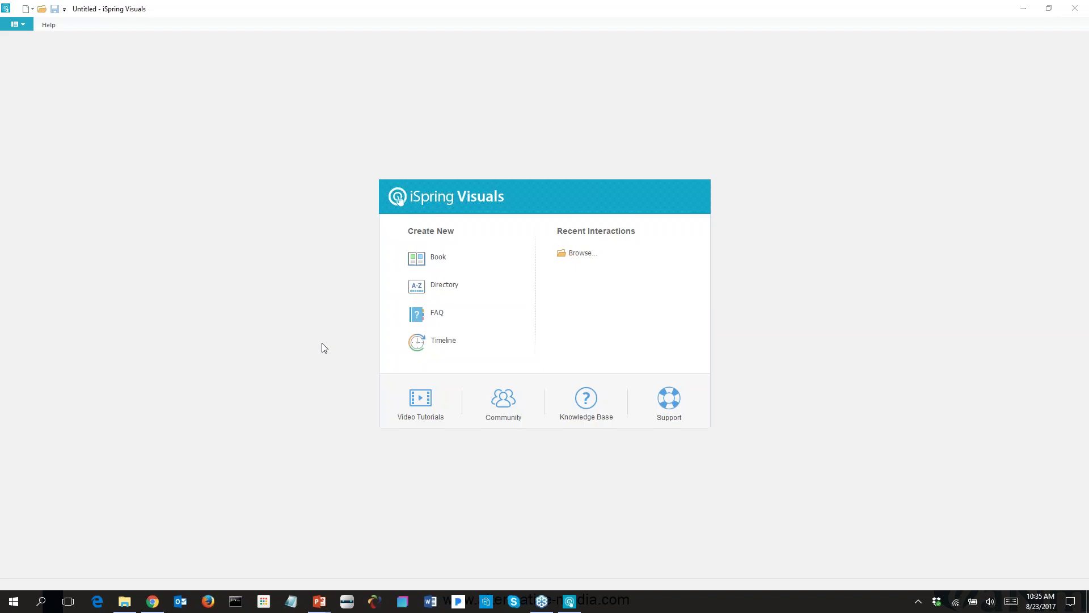
pyautogui.click(445, 286)
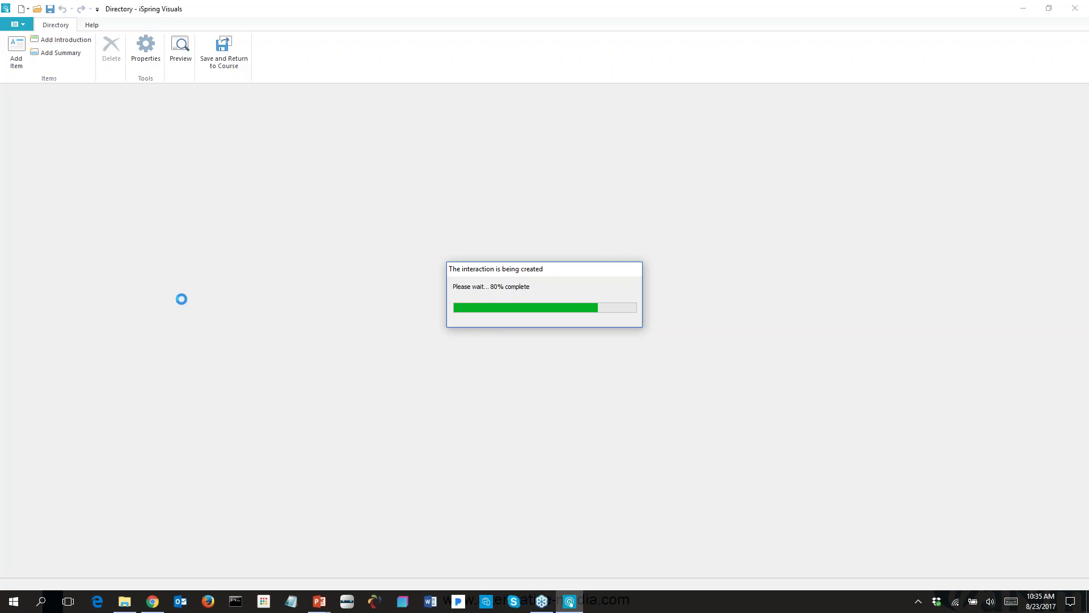
pyautogui.moveTo(319, 602)
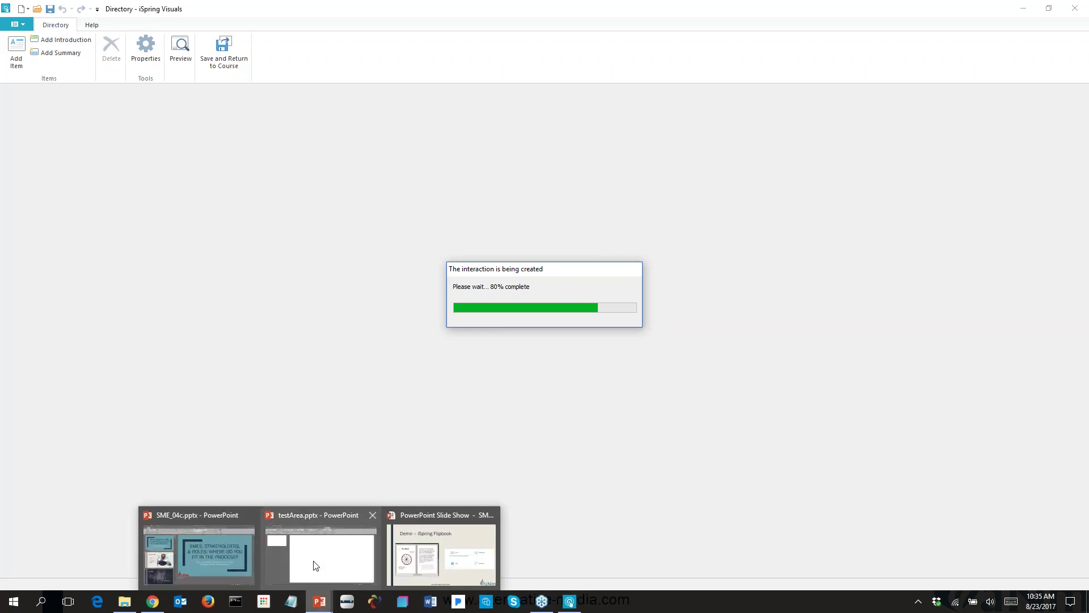
pyautogui.click(412, 569)
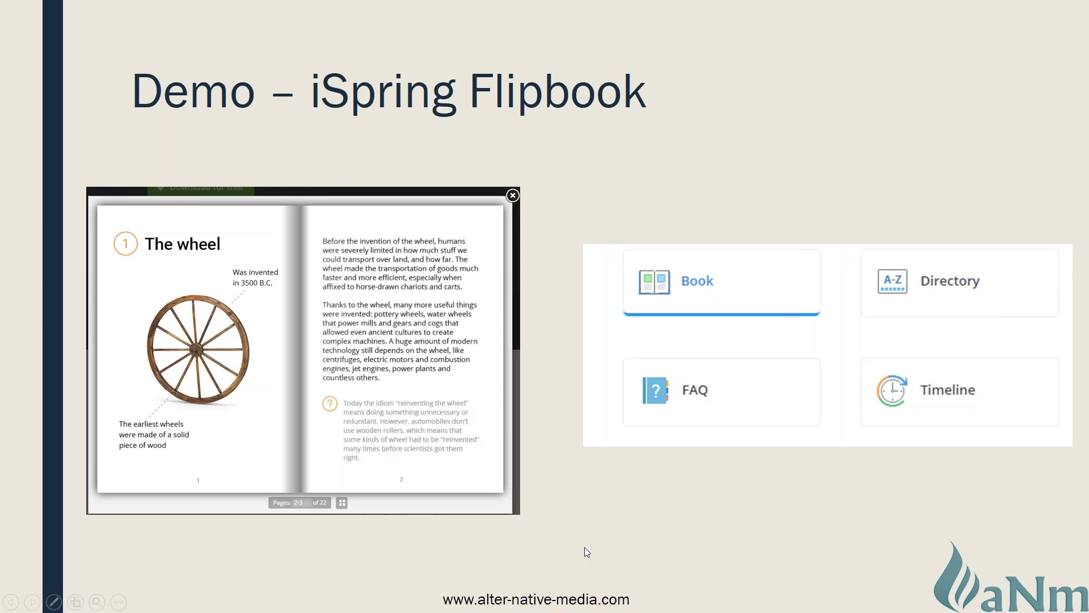
pyautogui.hotkey('alt', 'Tab')
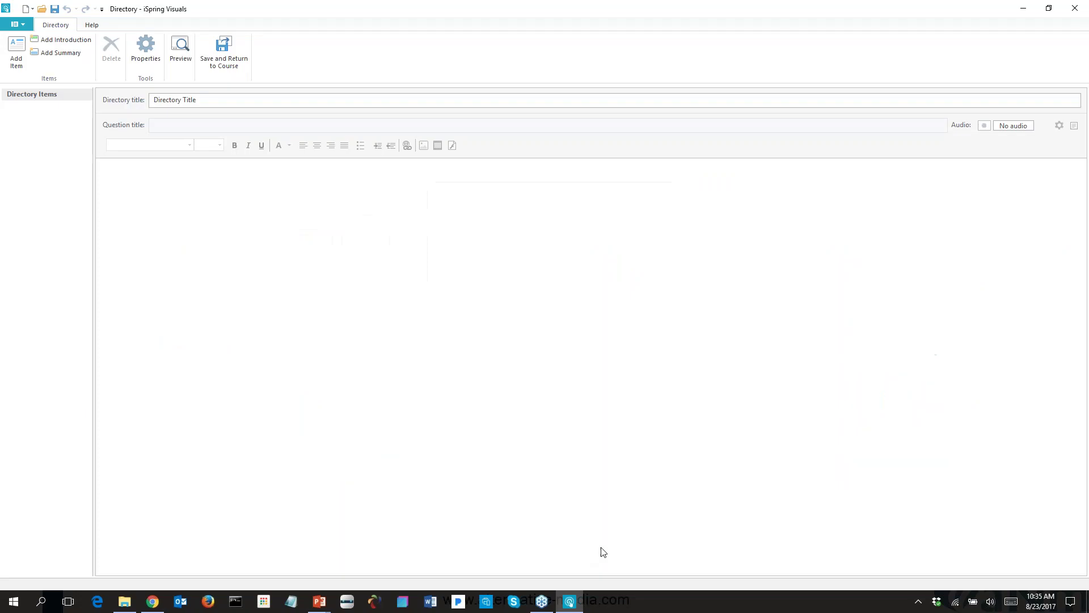
# Add an introduction to the directory with the text "intro goes"
pyautogui.click(57, 38)
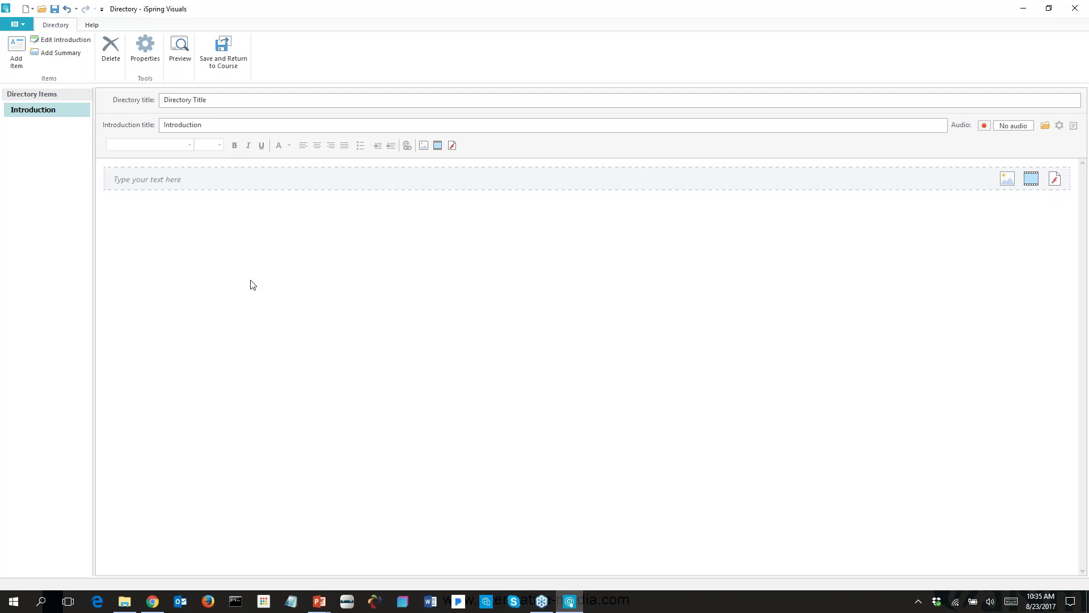
pyautogui.click(210, 182)
pyautogui.write('intro goes')
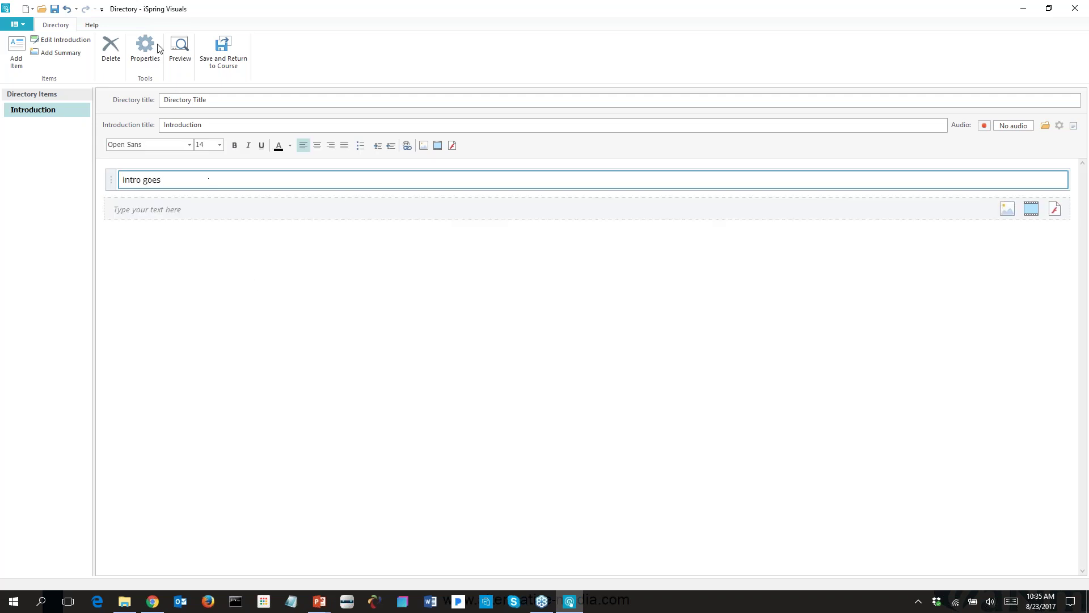
# Add a first directory item with the description "descr", and add a second item without text
pyautogui.click(26, 57)
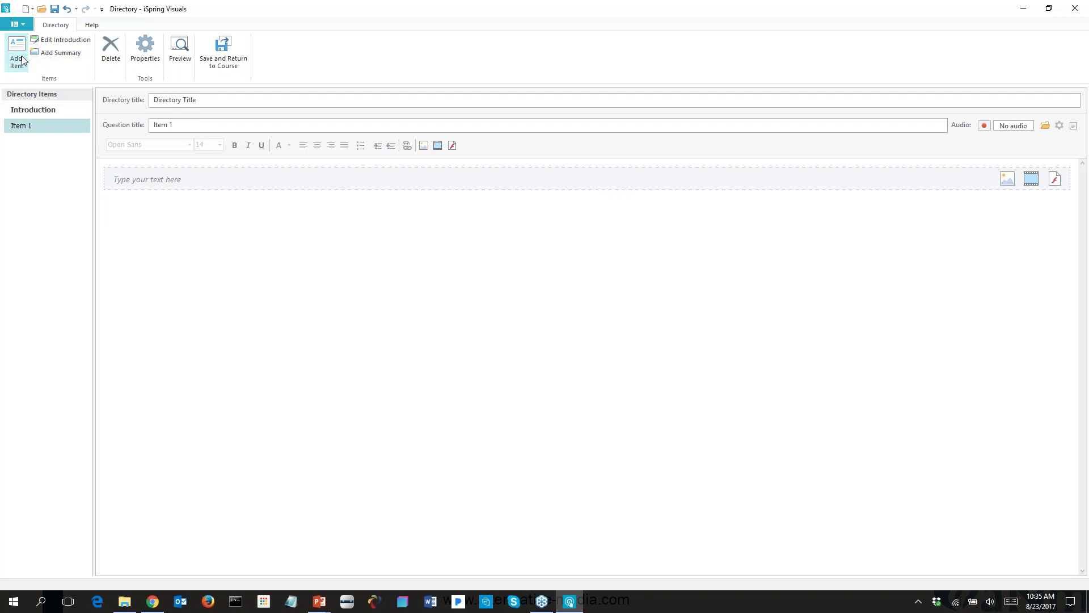
pyautogui.click(167, 177)
pyautogui.write('descr')
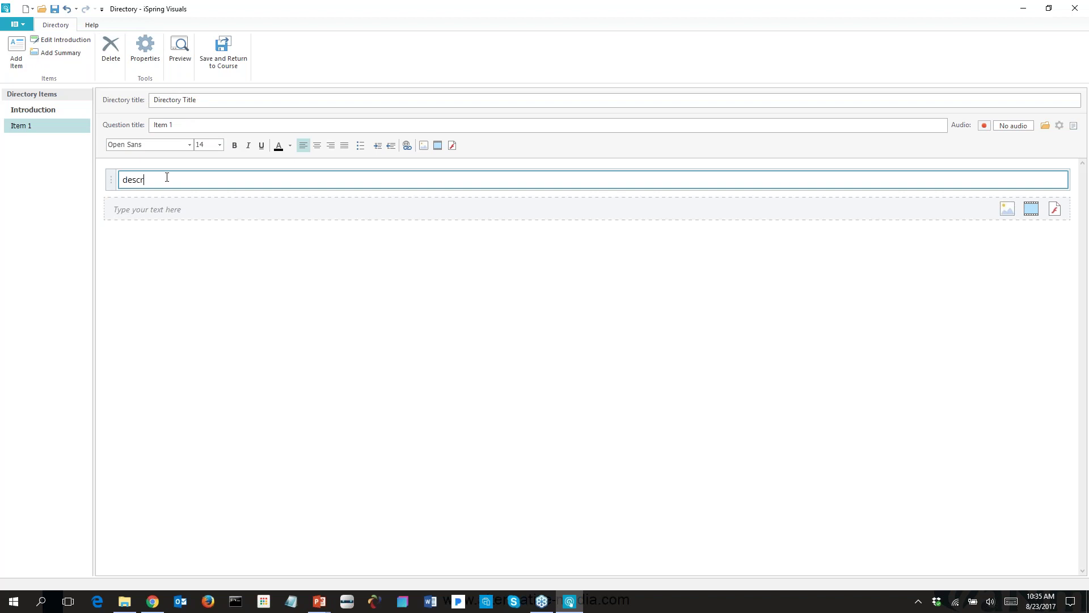
pyautogui.click(14, 54)
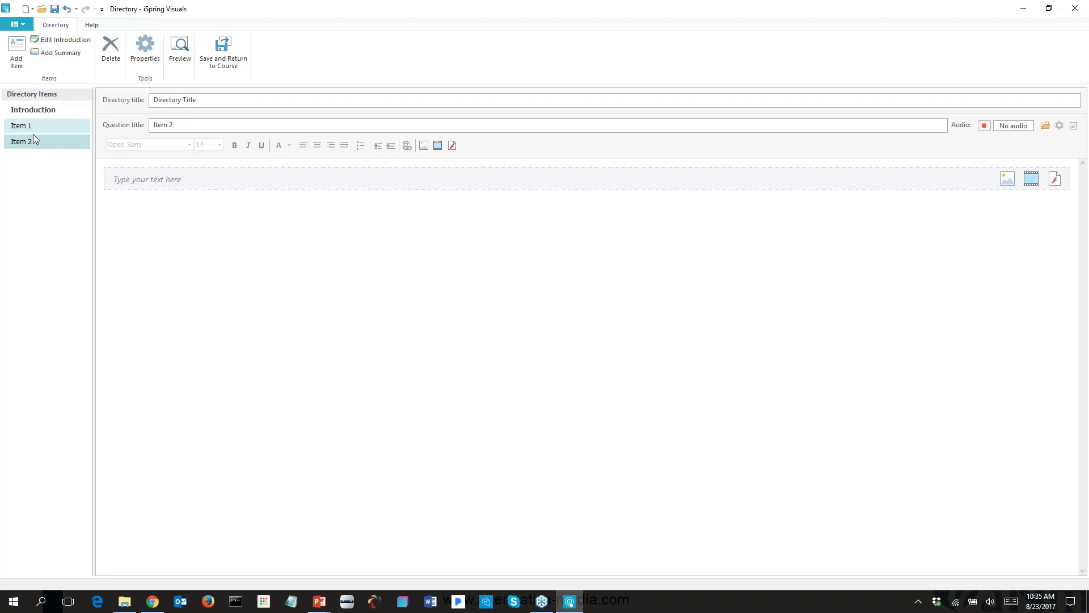
# Check the directory's interaction properties and preview its items
pyautogui.click(154, 50)
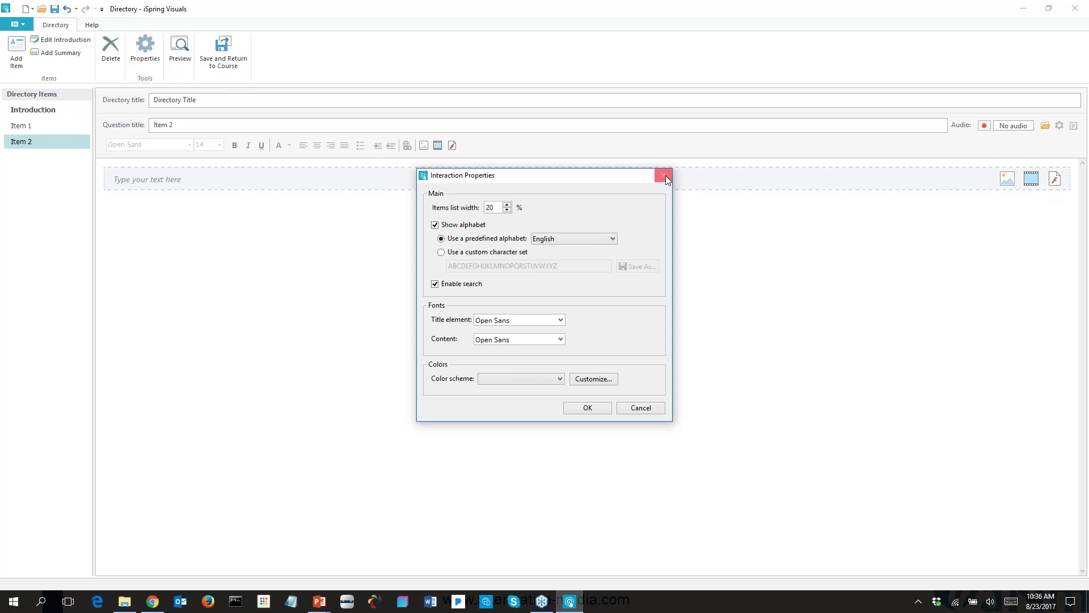
pyautogui.click(665, 175)
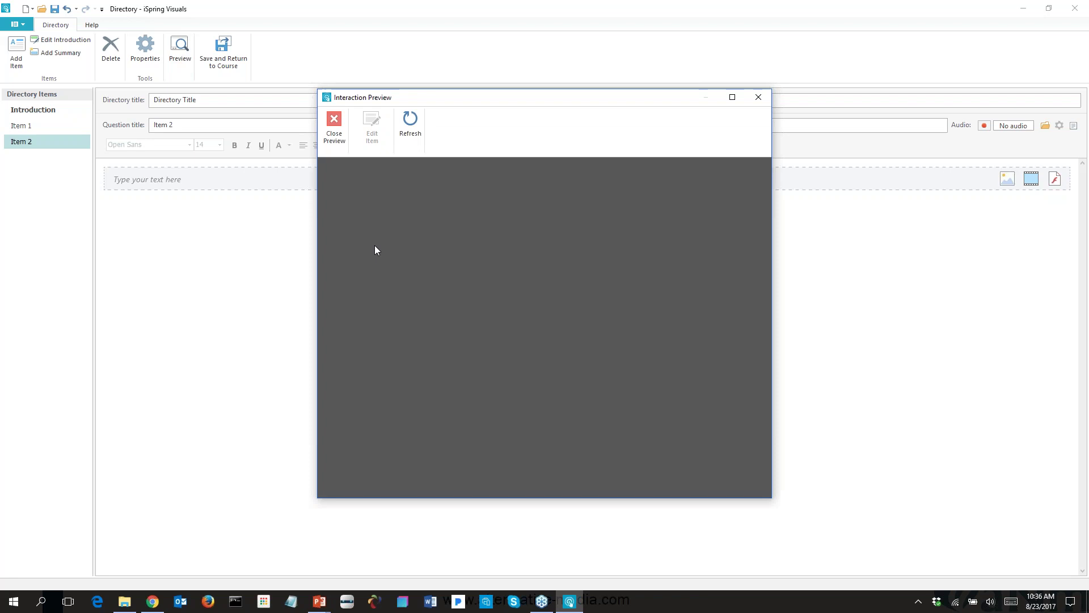
pyautogui.click(364, 264)
pyautogui.click(363, 278)
pyautogui.click(360, 267)
pyautogui.click(759, 98)
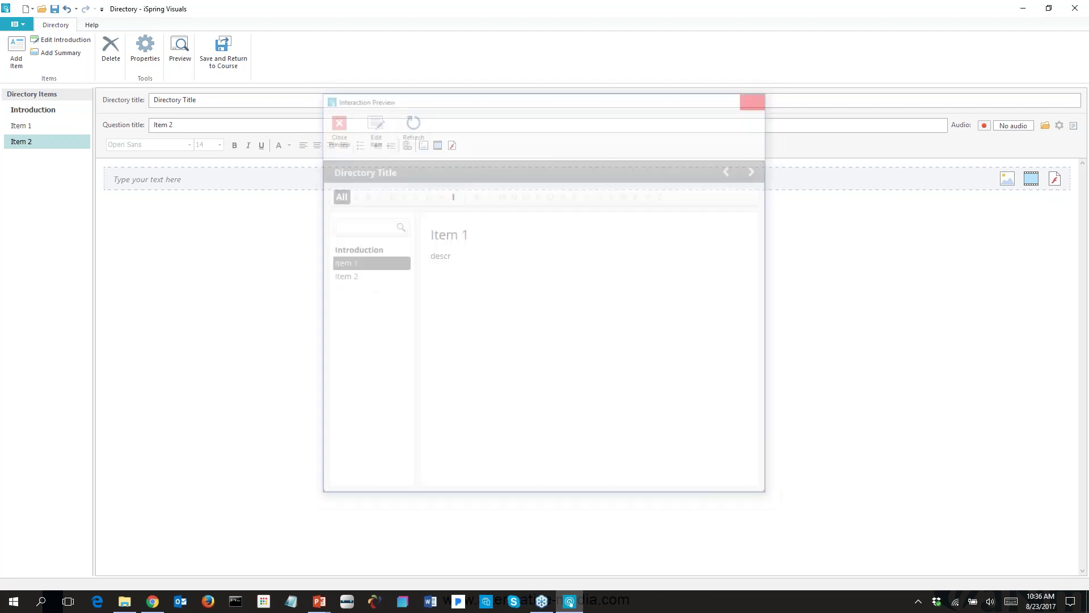
# Close the directory without saving and create a new FAQ interaction with one question
pyautogui.click(1074, 8)
pyautogui.click(554, 329)
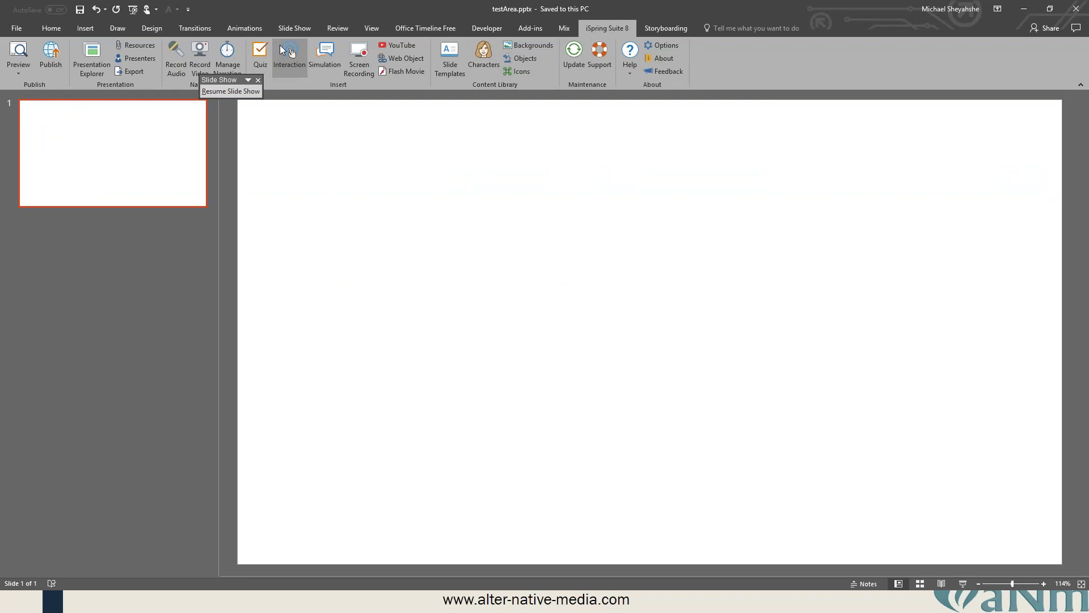
pyautogui.click(288, 51)
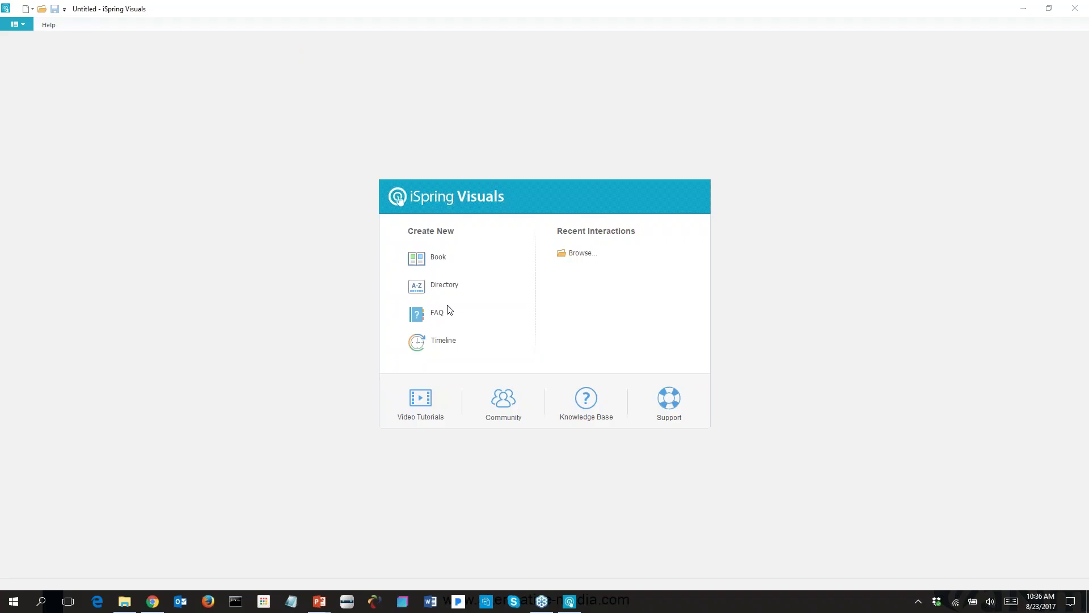
pyautogui.click(447, 311)
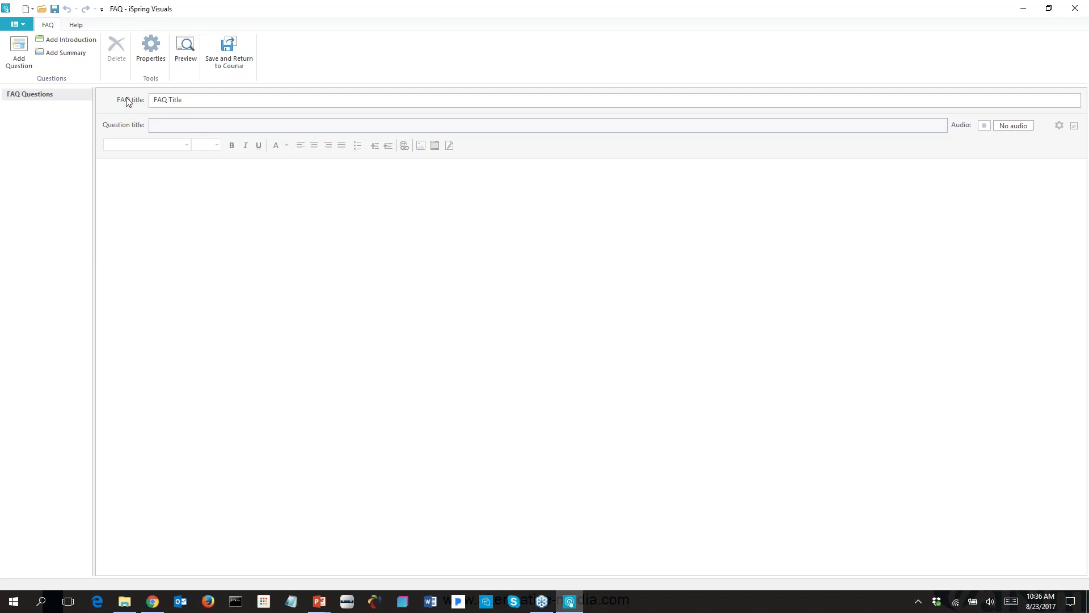
pyautogui.click(23, 57)
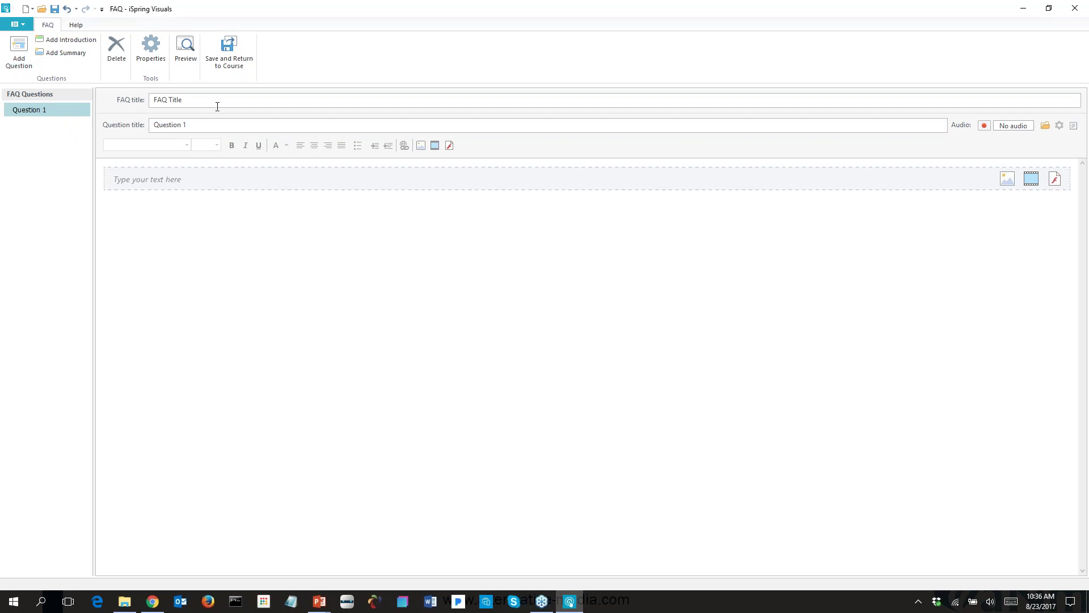
# Enter "answer" as the first question's answer, and add a second question with the answer "text"
pyautogui.click(178, 182)
pyautogui.write('answer')
pyautogui.click(17, 25)
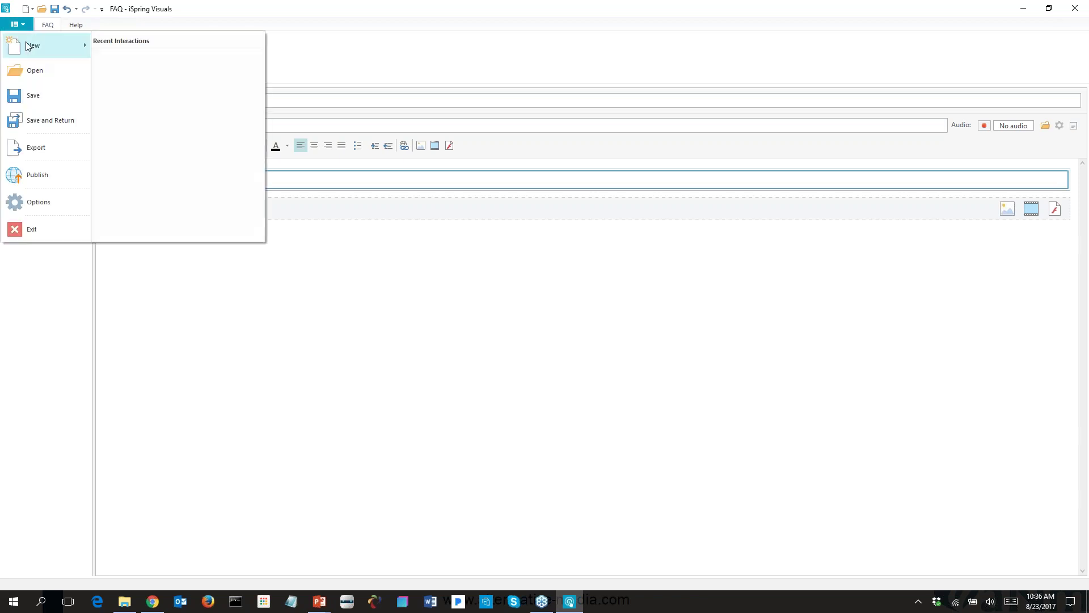
pyautogui.press('Escape')
pyautogui.click(19, 52)
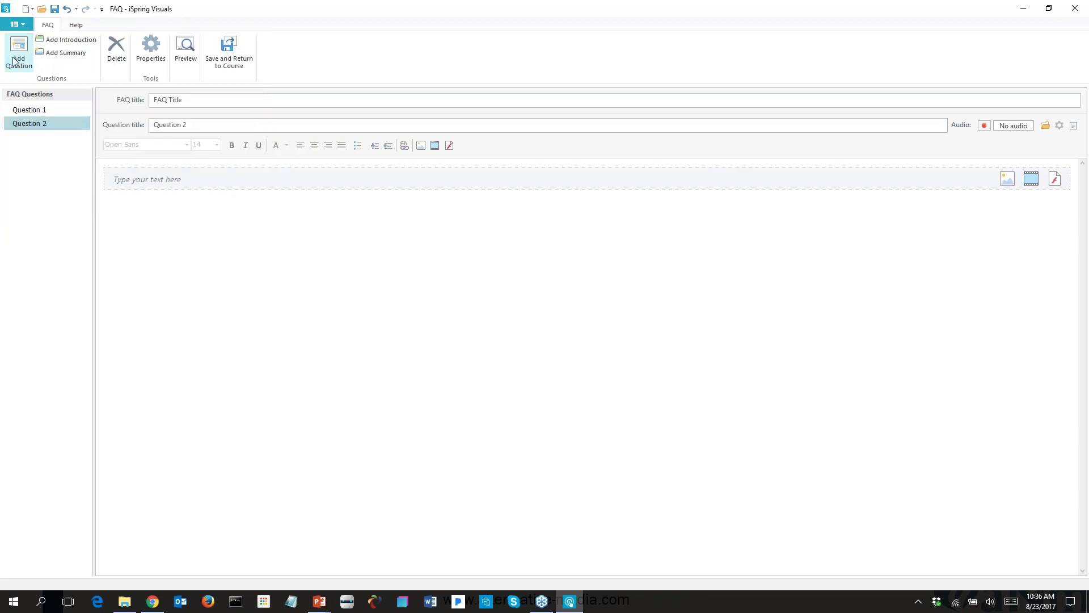
pyautogui.click(227, 174)
pyautogui.write('text')
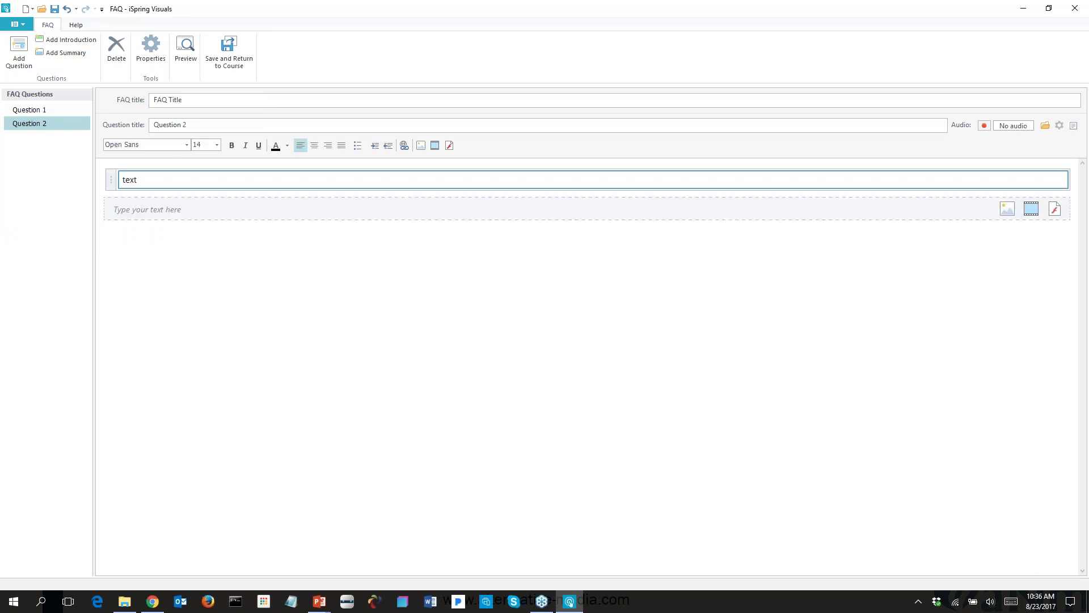
# Check the FAQ's interaction properties and preview its two questions
pyautogui.click(151, 45)
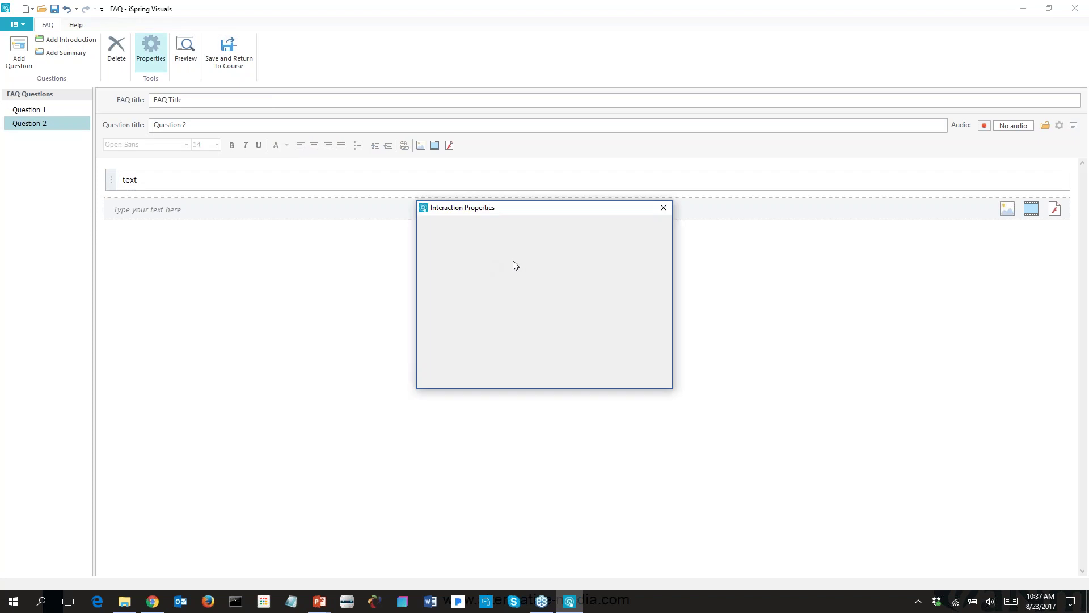
pyautogui.click(664, 208)
pyautogui.click(180, 59)
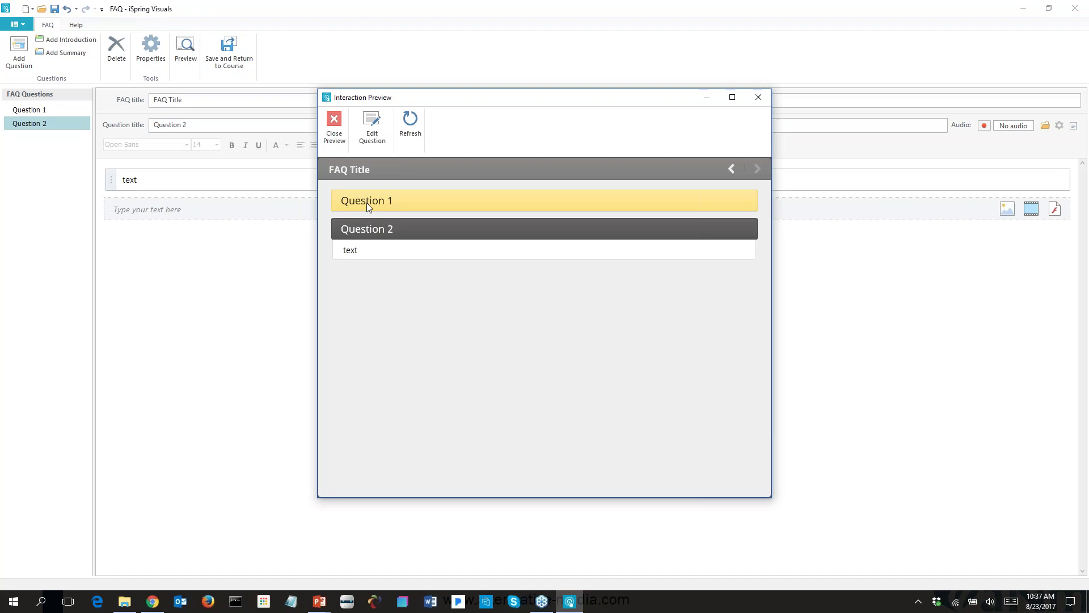
pyautogui.click(365, 206)
pyautogui.click(404, 254)
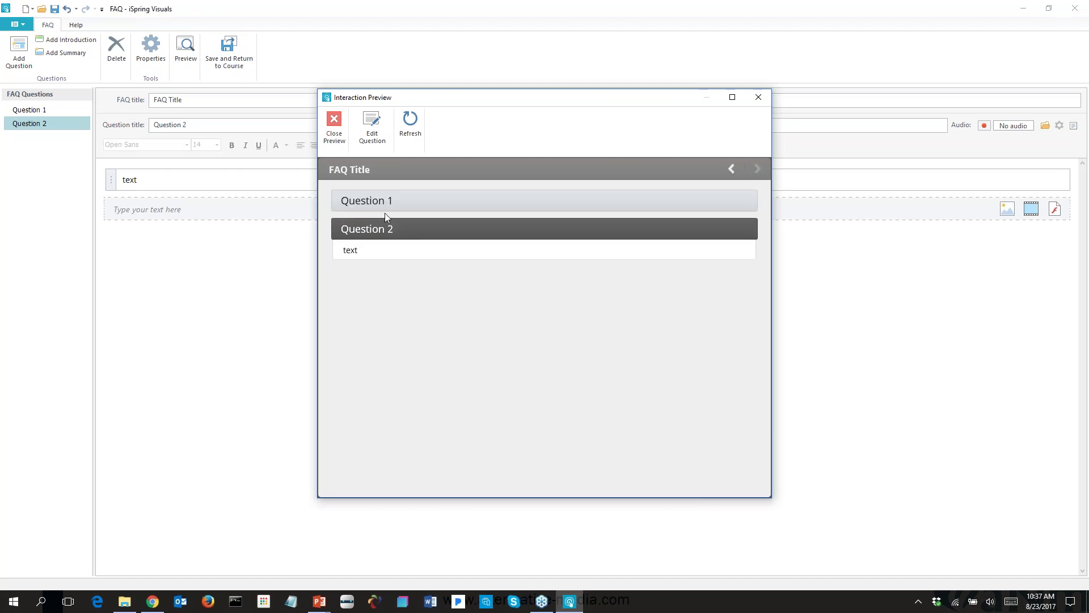
pyautogui.click(758, 97)
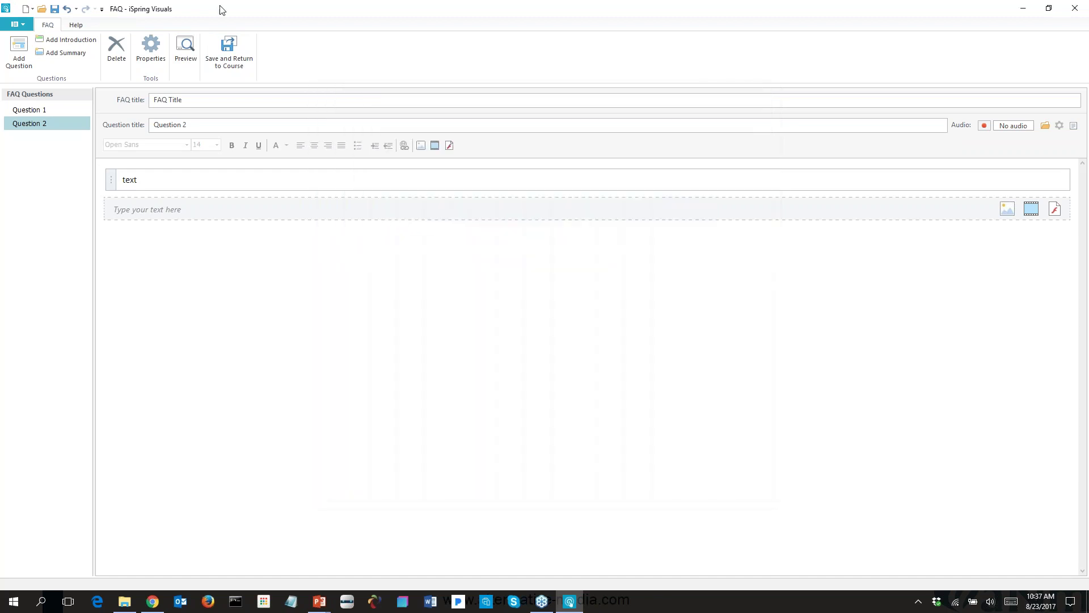
# Close the FAQ without saving and create a new Timeline interaction from the presentation
pyautogui.click(1075, 8)
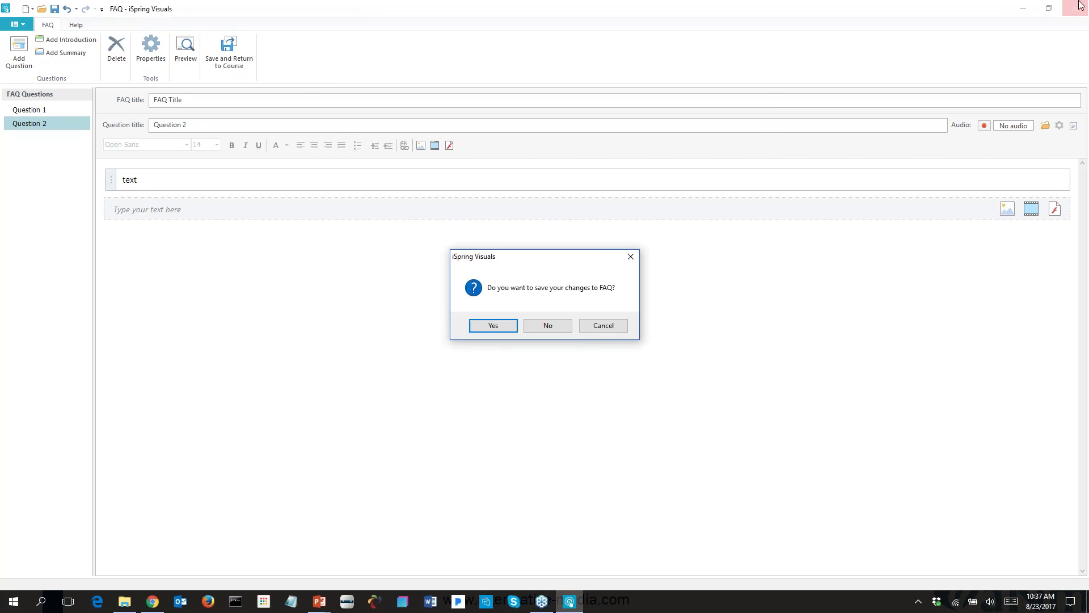
pyautogui.click(554, 327)
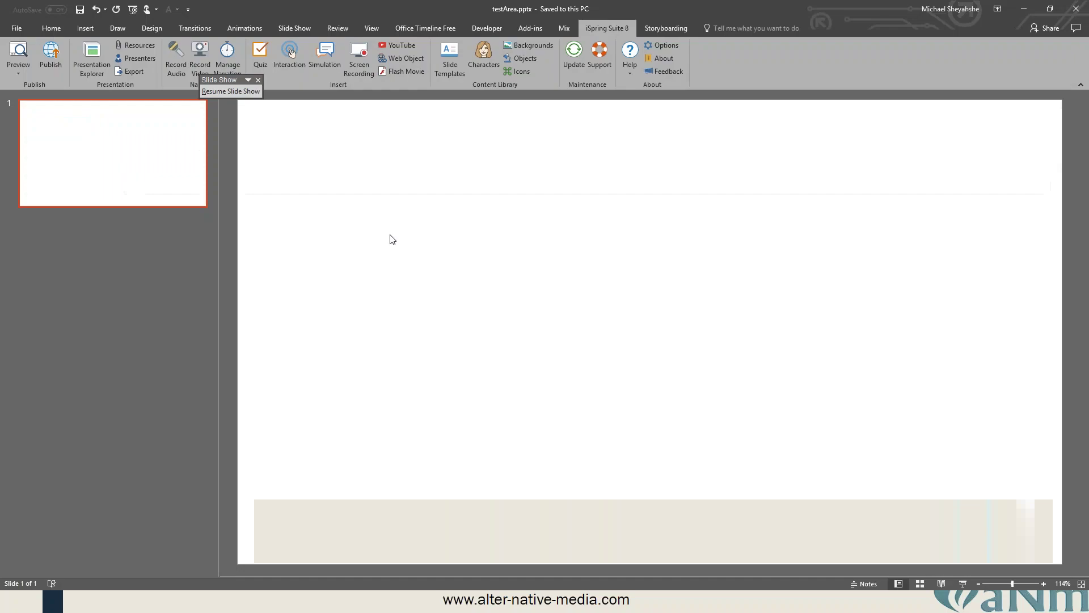
pyautogui.click(290, 67)
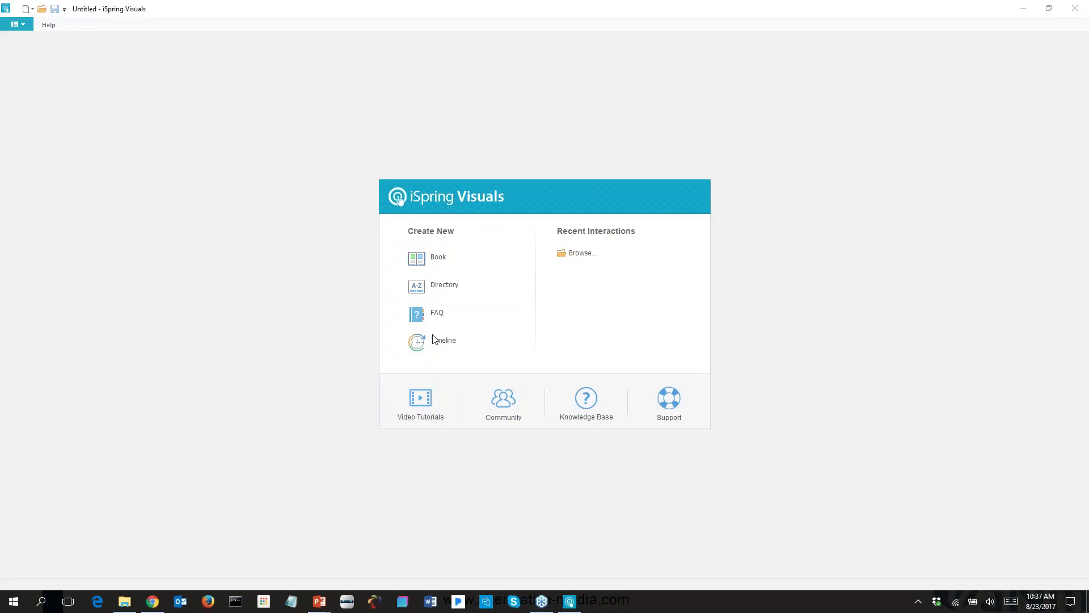
pyautogui.click(436, 340)
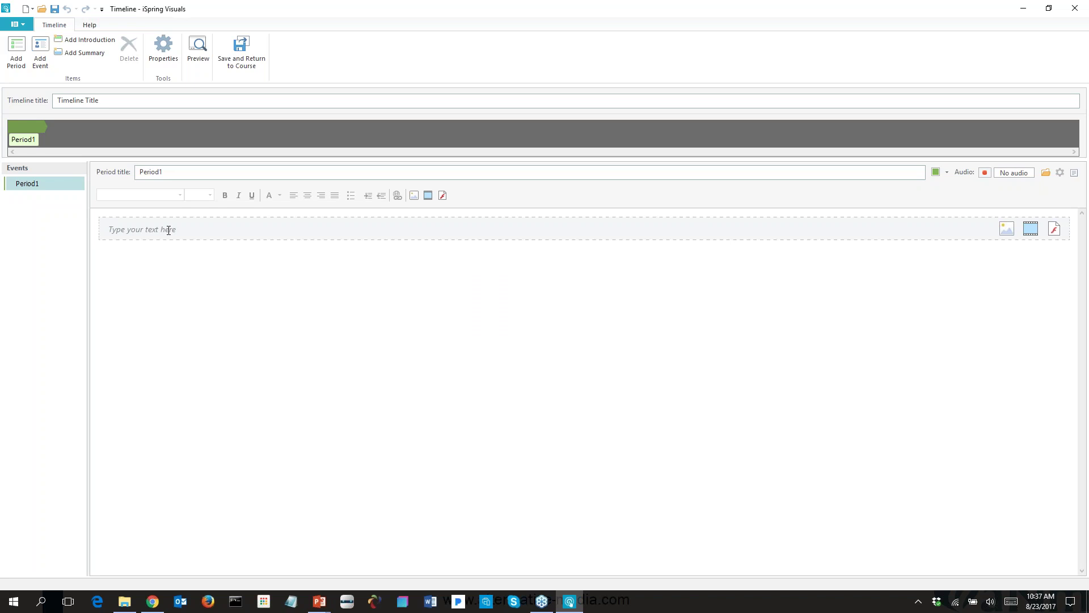
# Enter "text" as the first period's description, and add an event to it with the text "part of period 1"
pyautogui.click(169, 230)
pyautogui.write('text')
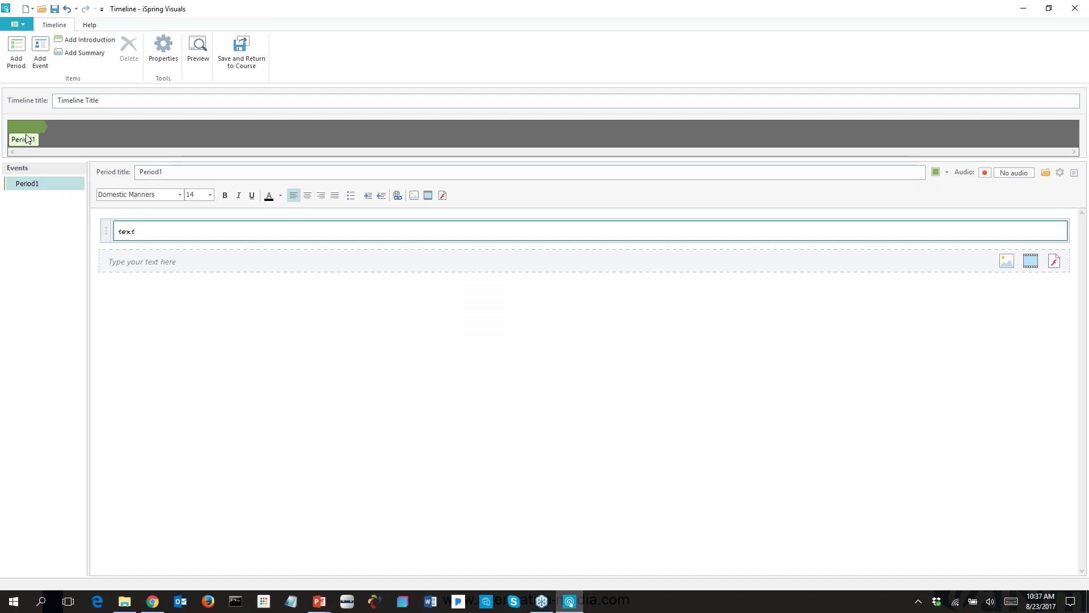
pyautogui.click(39, 51)
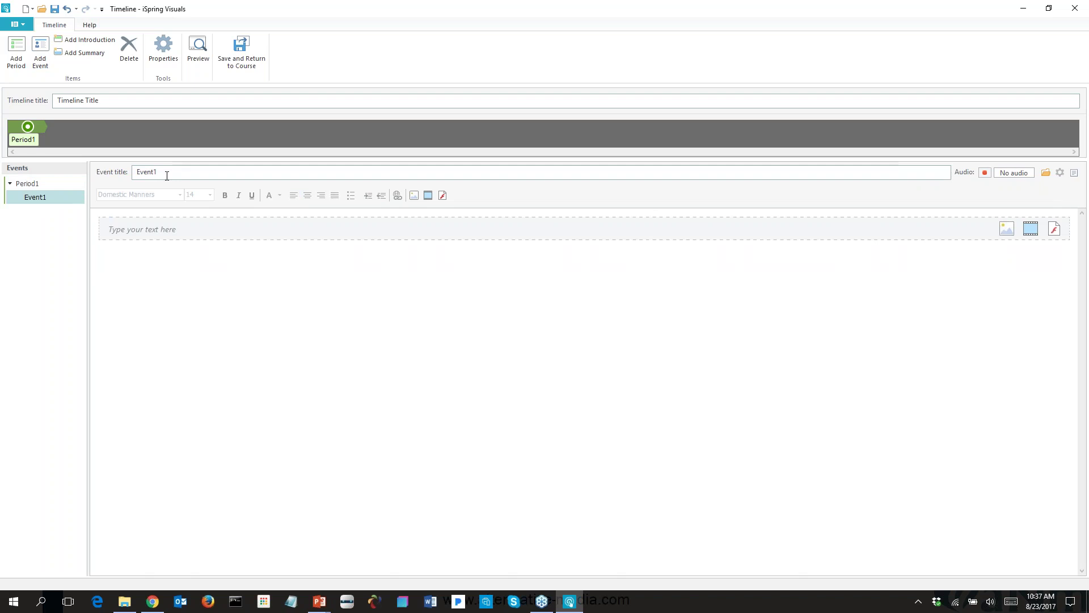
pyautogui.click(165, 229)
pyautogui.write('pa')
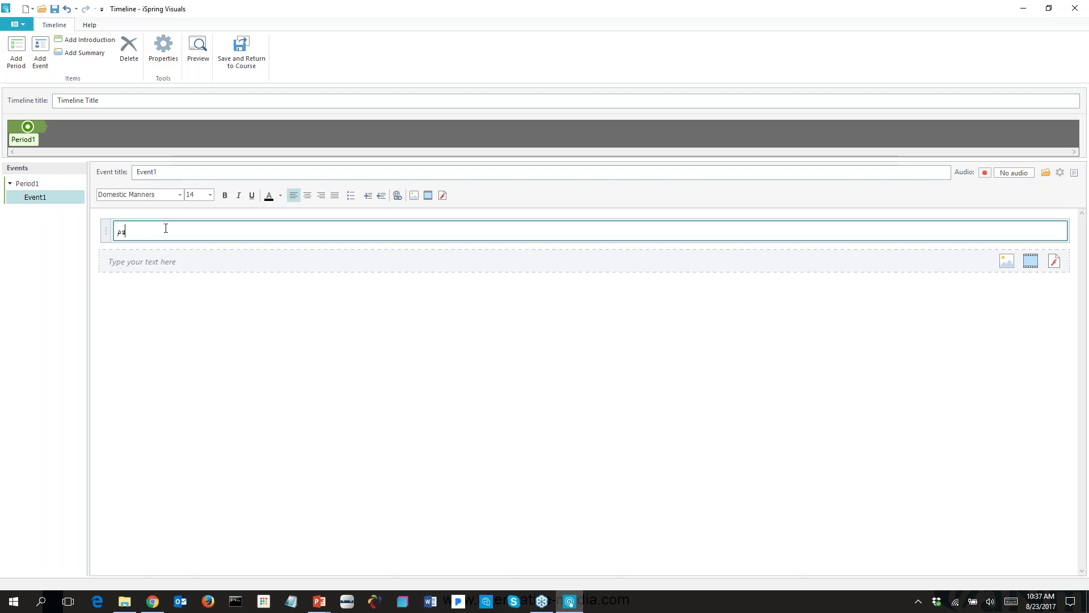
pyautogui.write('rt of period 1')
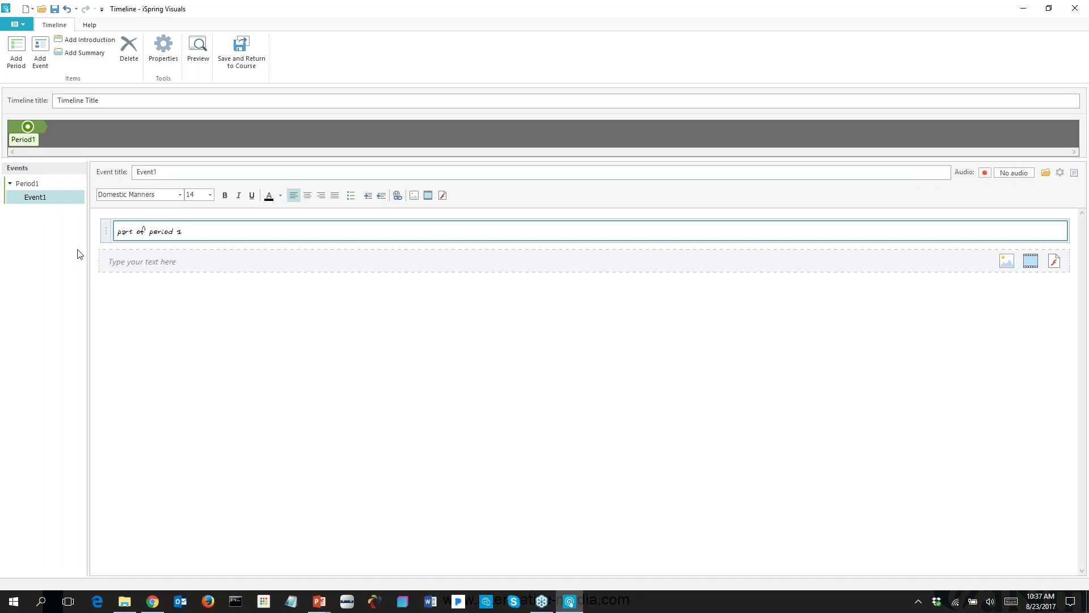
# Add a second period with the description "decr", containing an event with the text "inside of period 2"
pyautogui.click(16, 61)
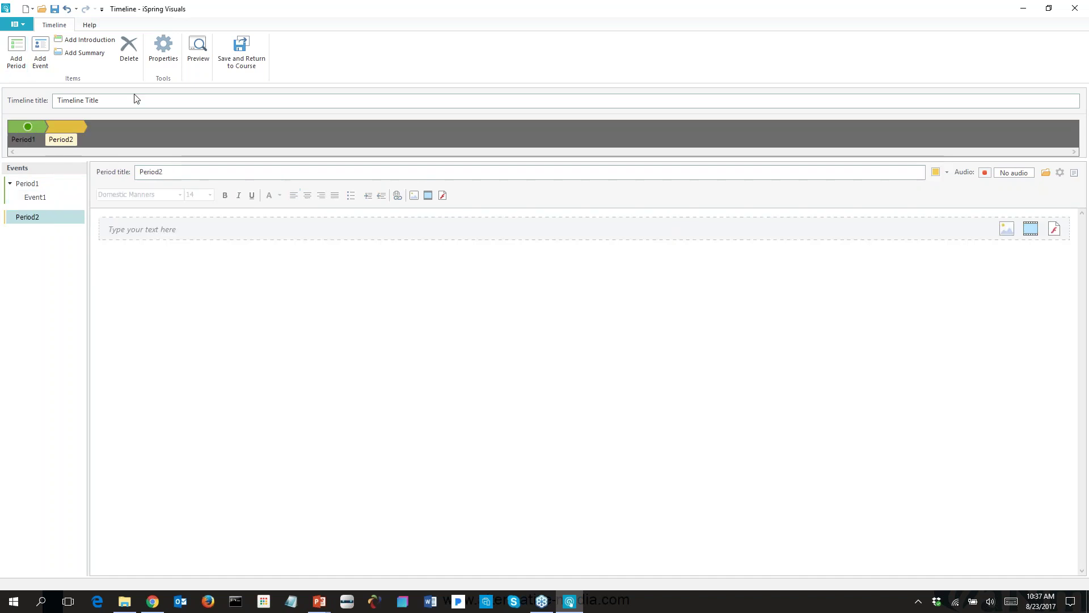
pyautogui.click(181, 231)
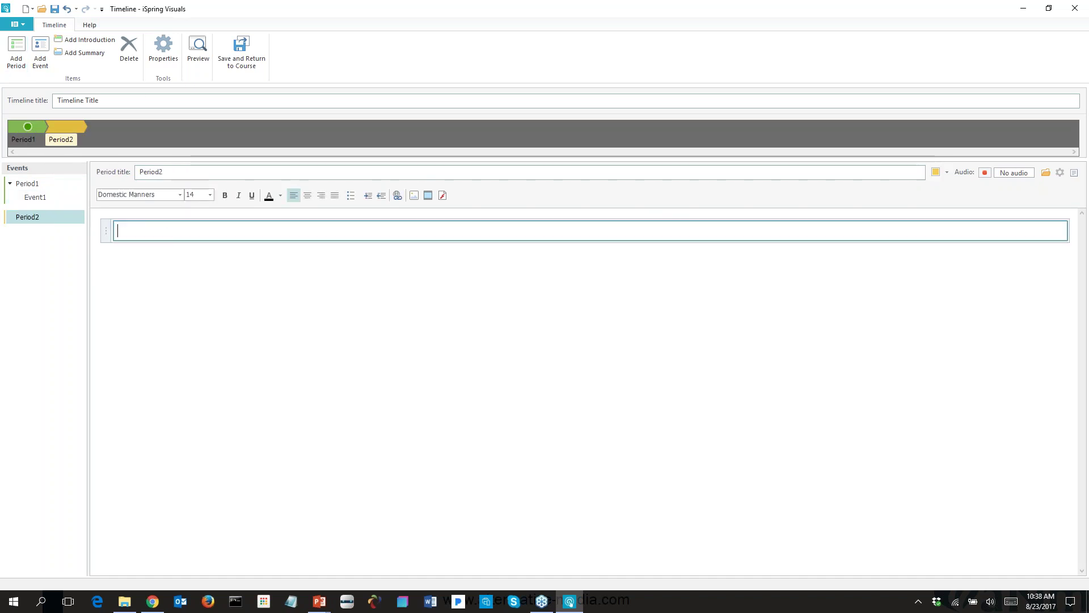
pyautogui.write('decr')
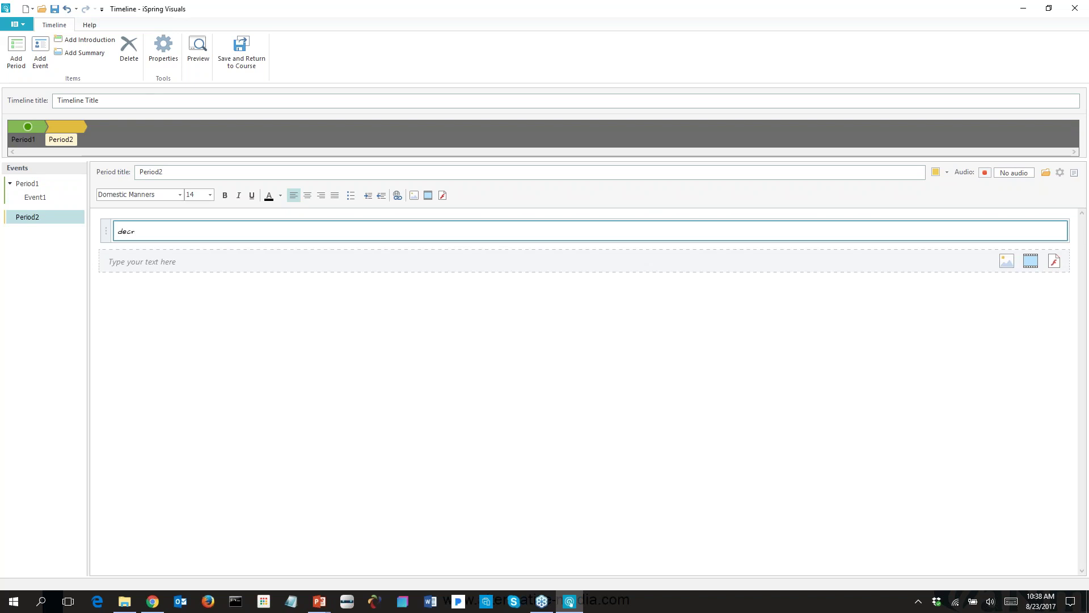
pyautogui.click(40, 54)
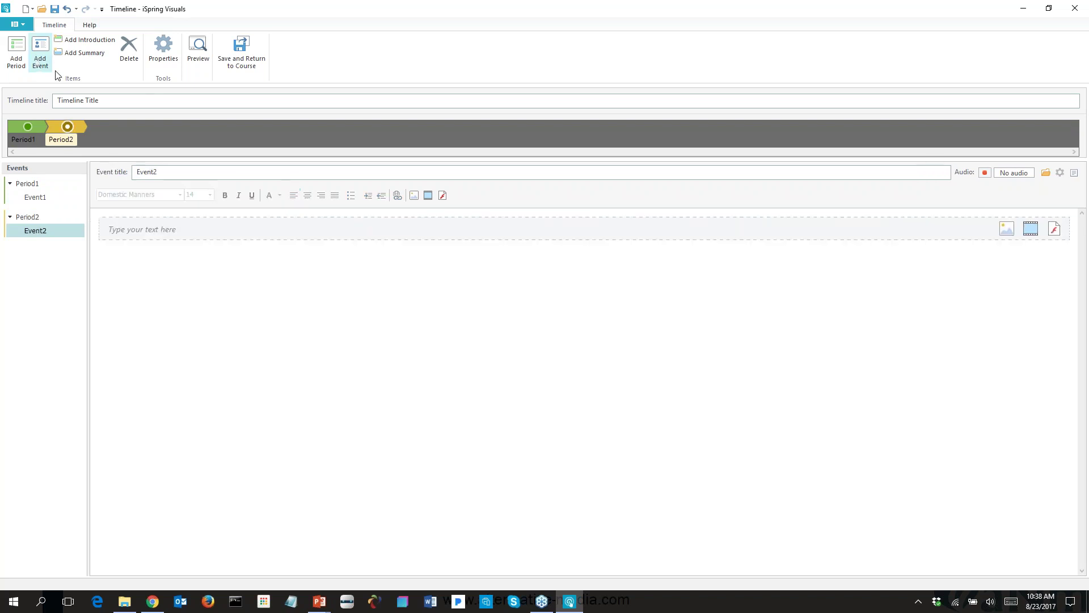
pyautogui.click(202, 231)
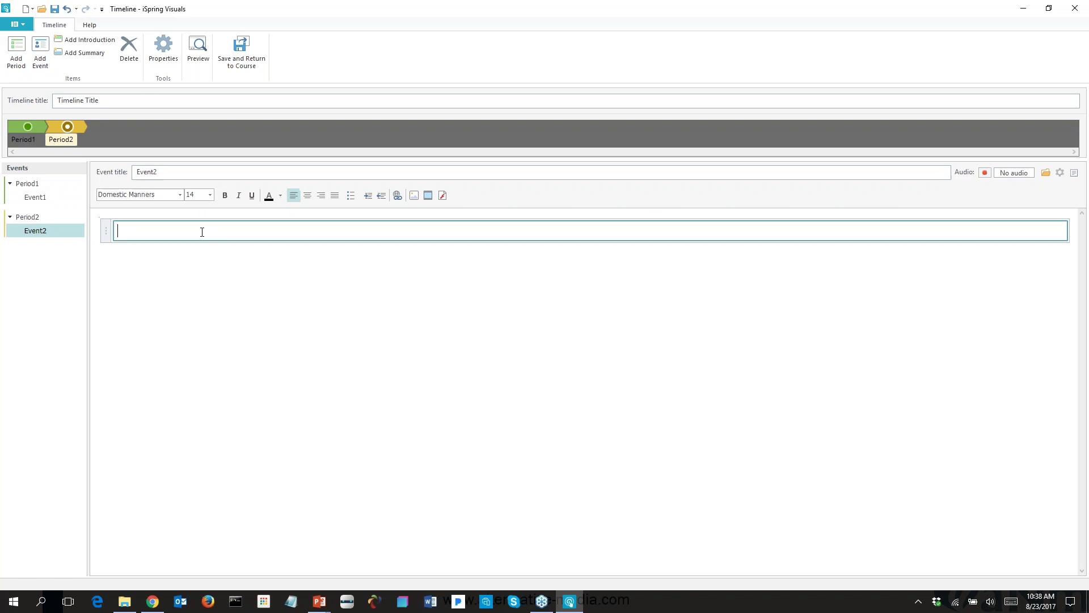
pyautogui.write('inside of period 2')
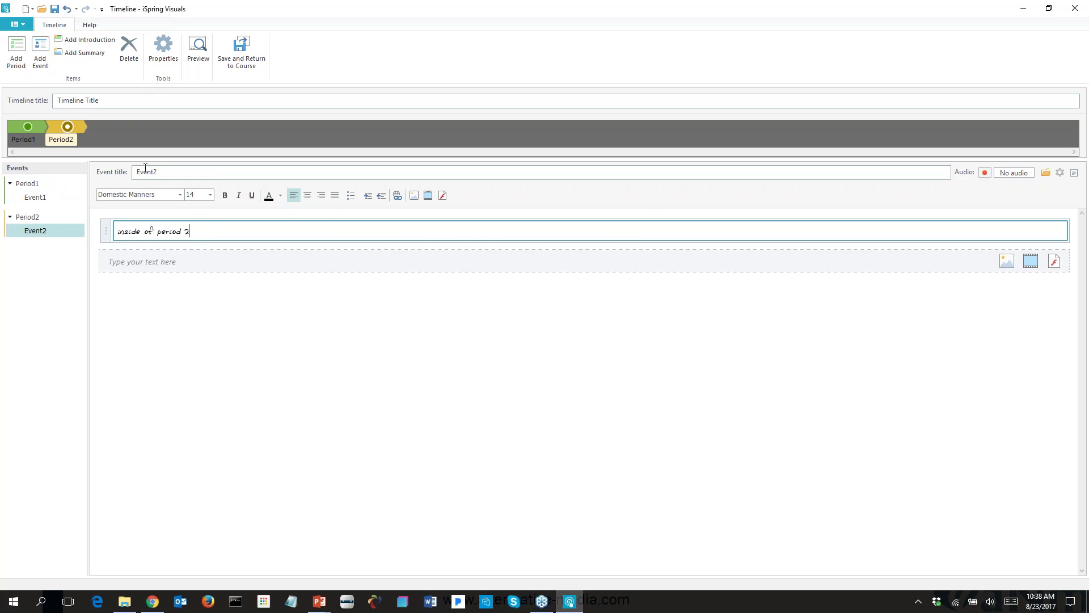
# Preview the timeline and view the events of both periods
pyautogui.click(206, 49)
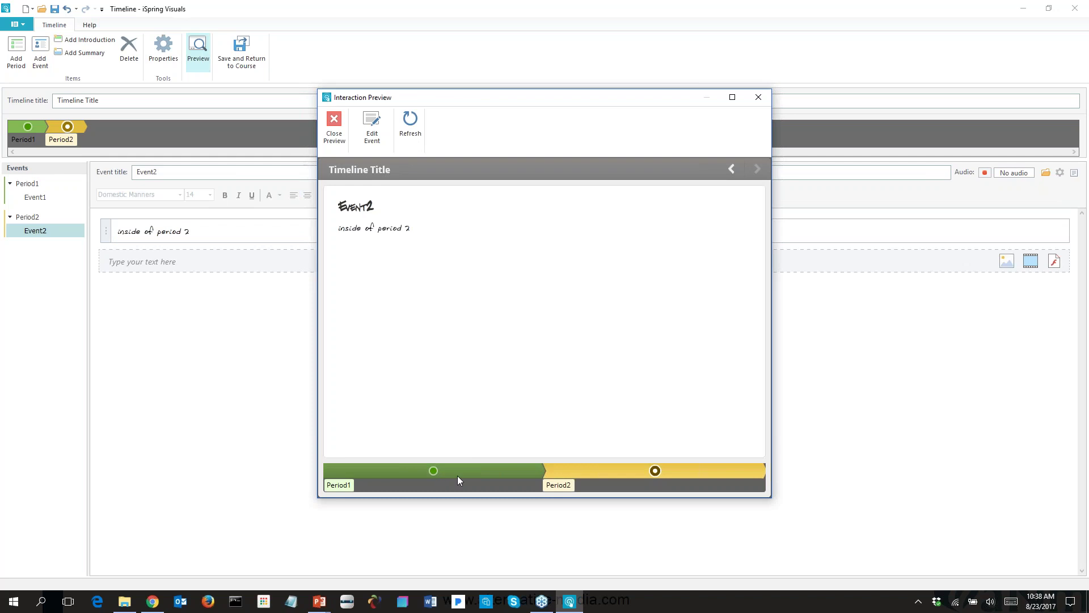
pyautogui.click(439, 474)
pyautogui.click(655, 475)
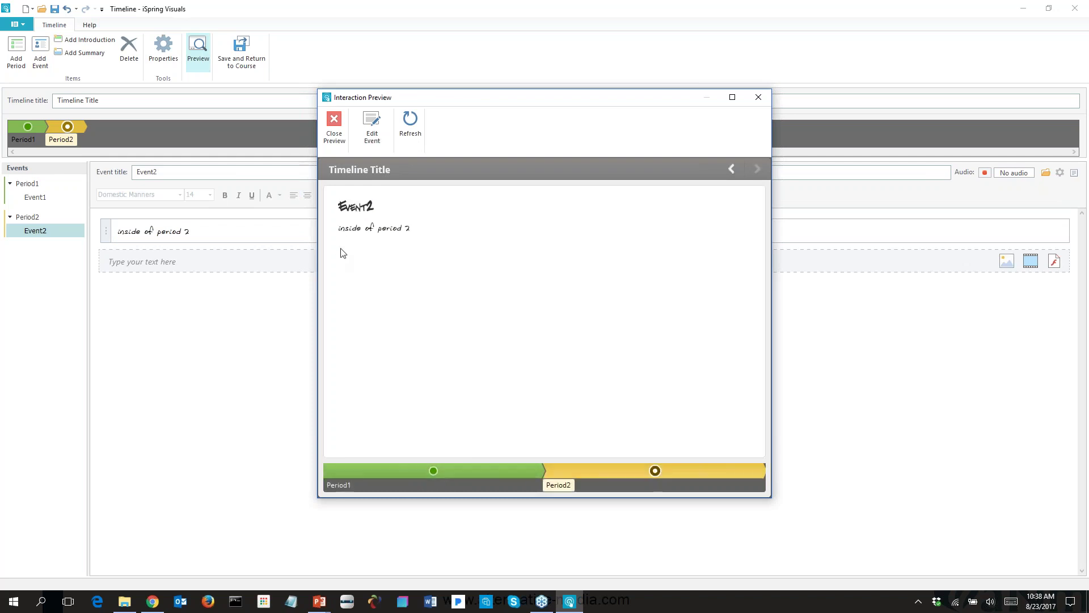
pyautogui.click(434, 471)
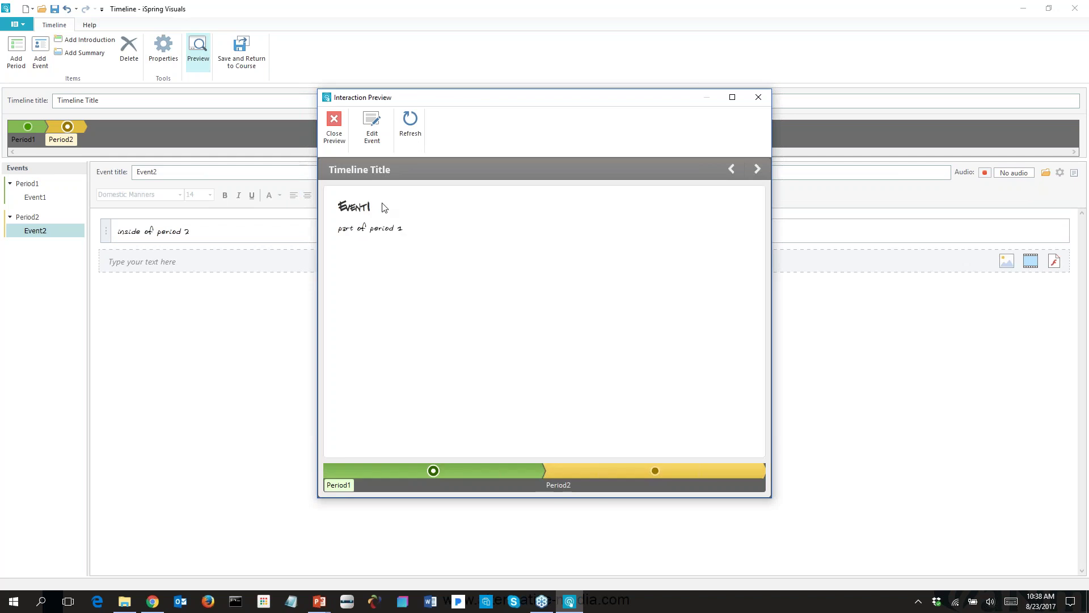
pyautogui.click(759, 97)
# Close the timeline without saving and switch back to the running PowerPoint slide show
pyautogui.click(1082, 5)
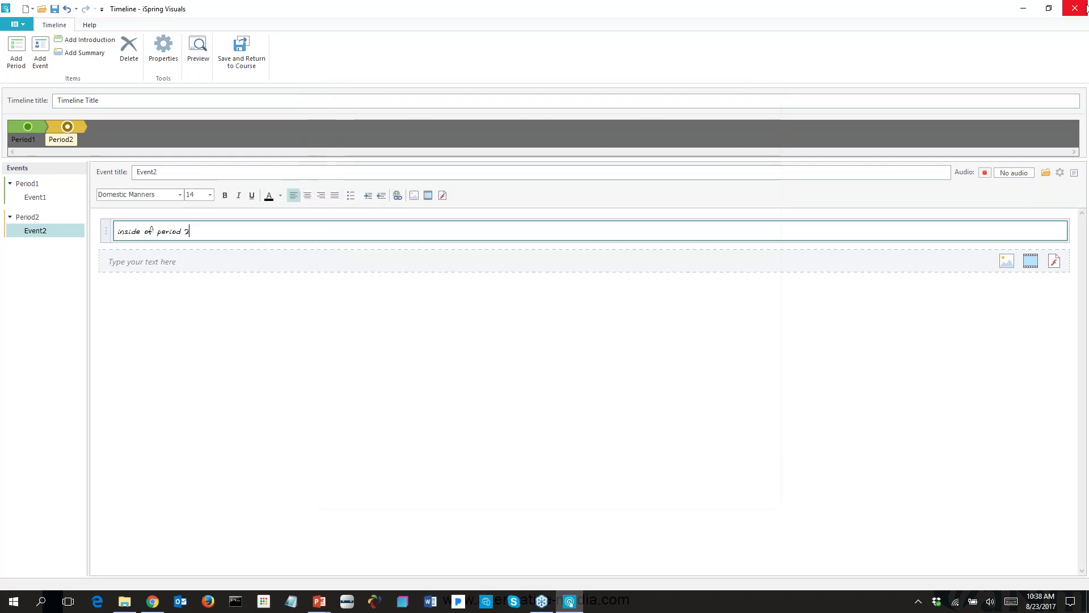
pyautogui.click(543, 330)
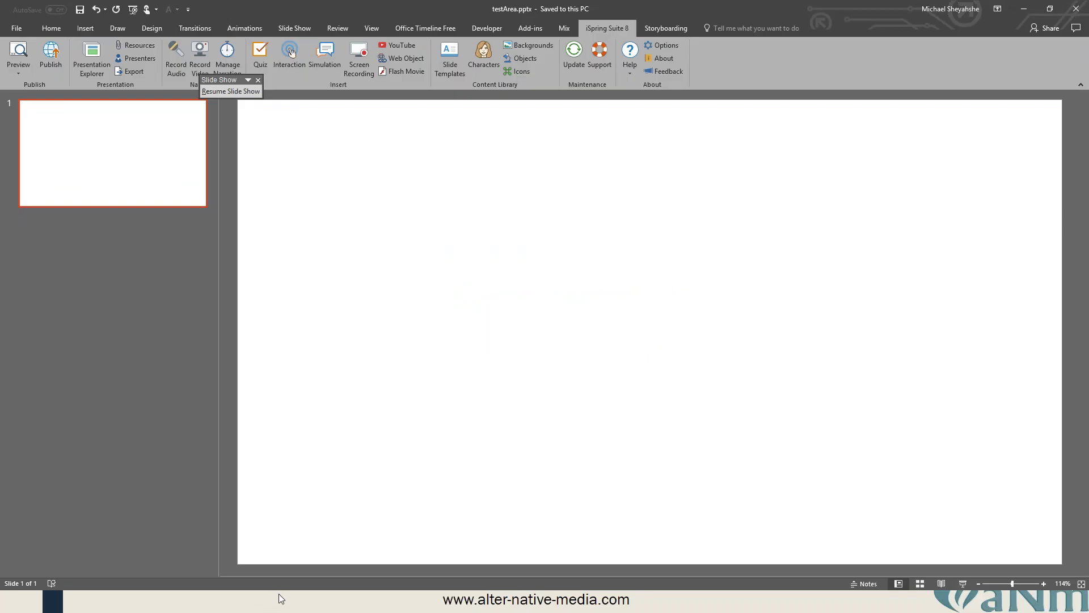
pyautogui.hotkey('alt', 'Tab')
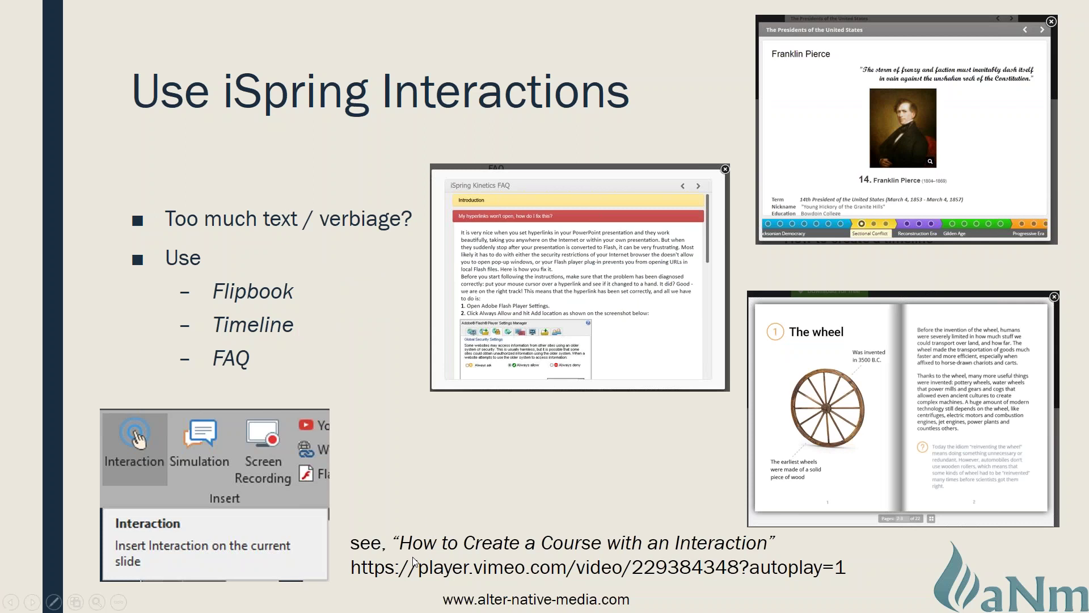
pyautogui.click(478, 511)
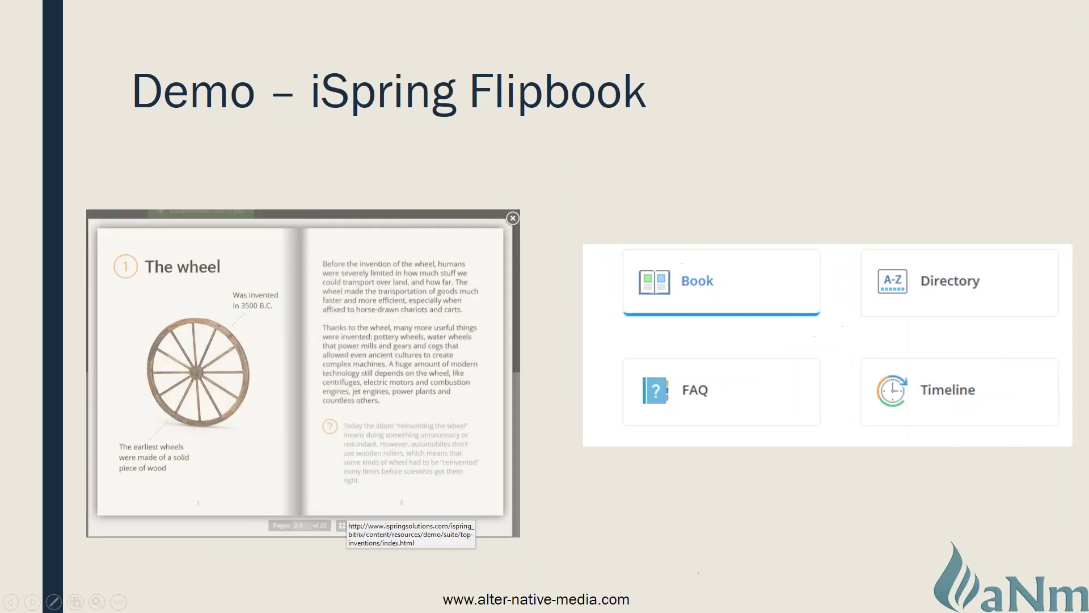
pyautogui.press('Right')
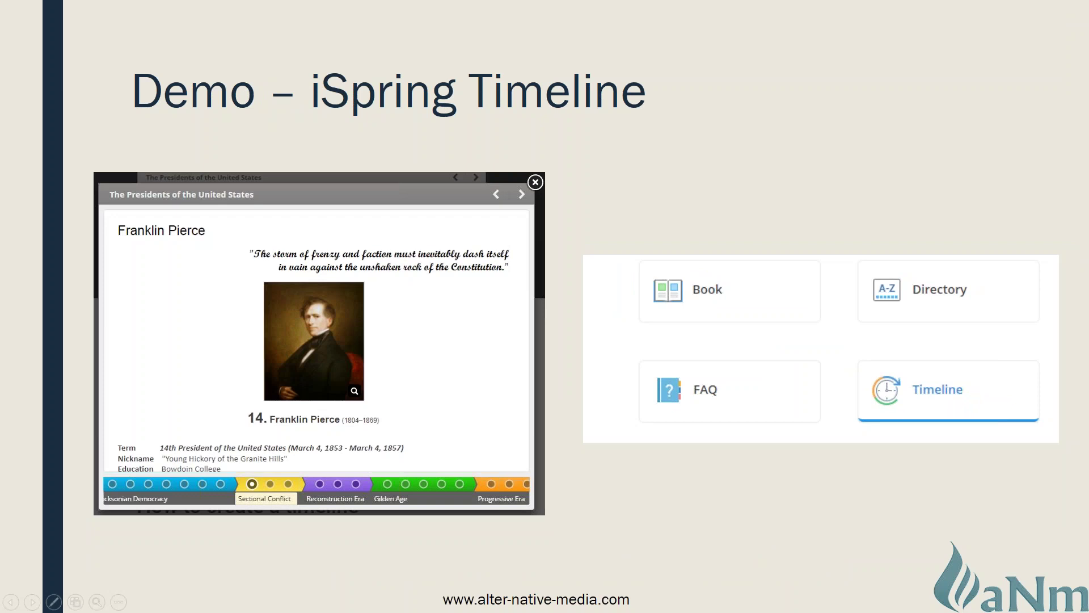
pyautogui.press('Right')
pyautogui.press('Right')
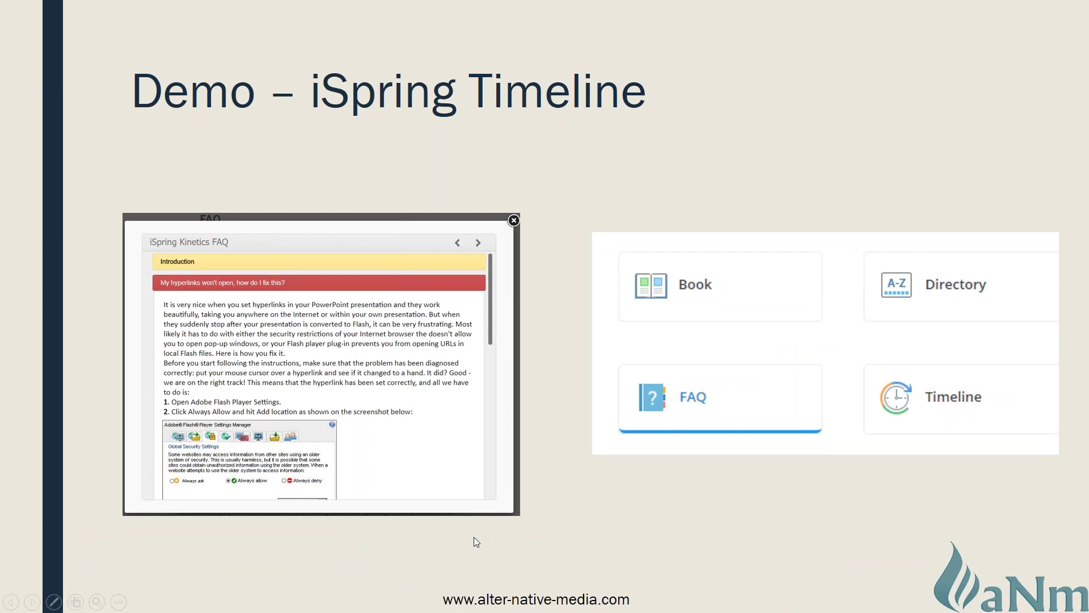
pyautogui.press('Right')
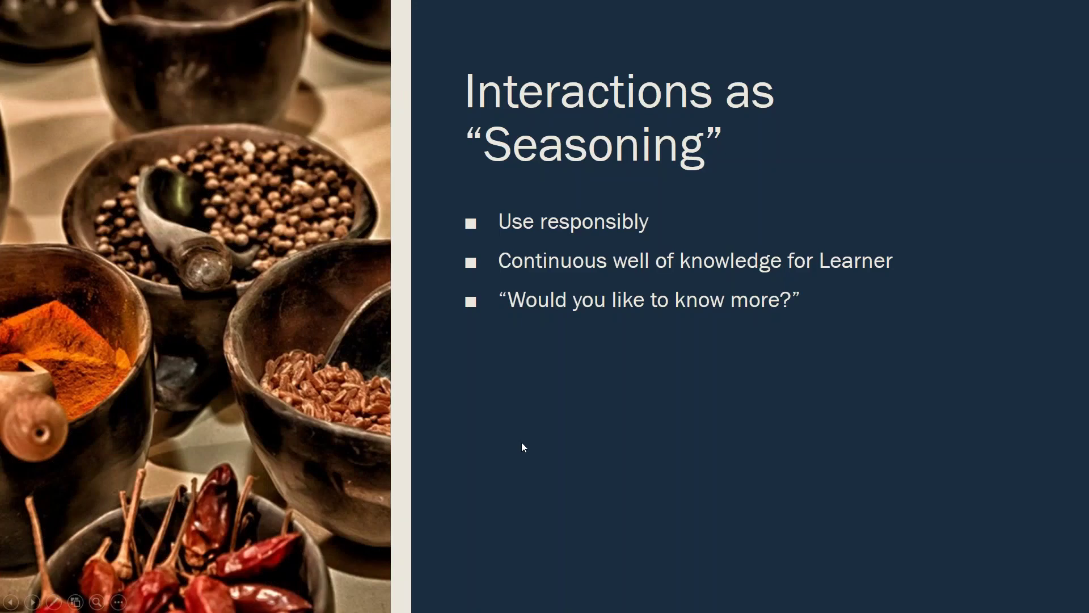